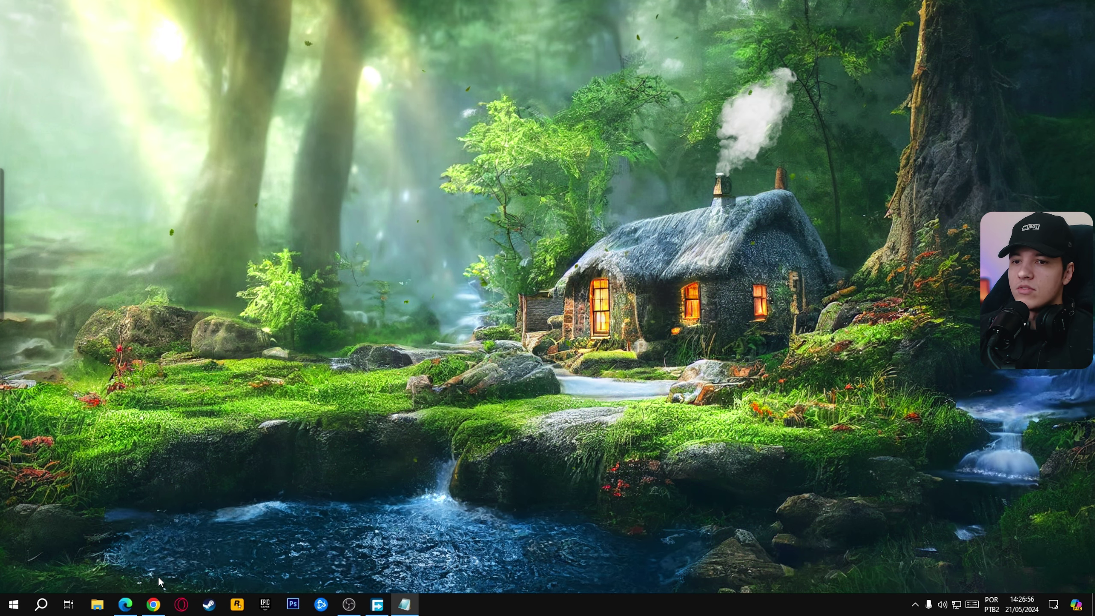
{"action": "left_click", "coordinate": [153, 604]}
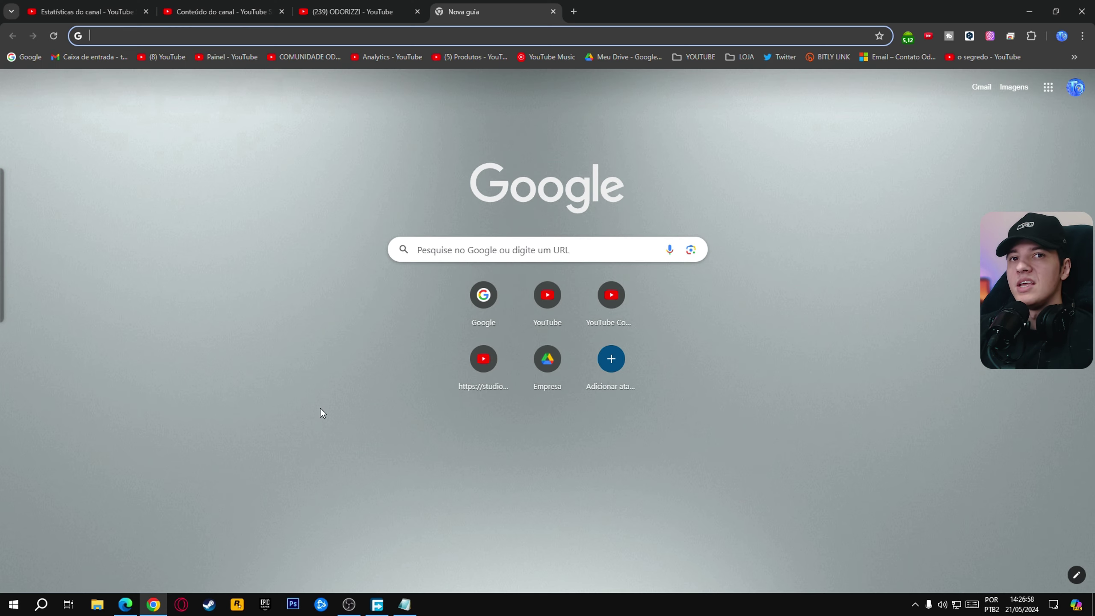
{"action": "type", "text": "https://sourceforge.net/projects/drvback/"}
{"action": "key", "text": "Return"}
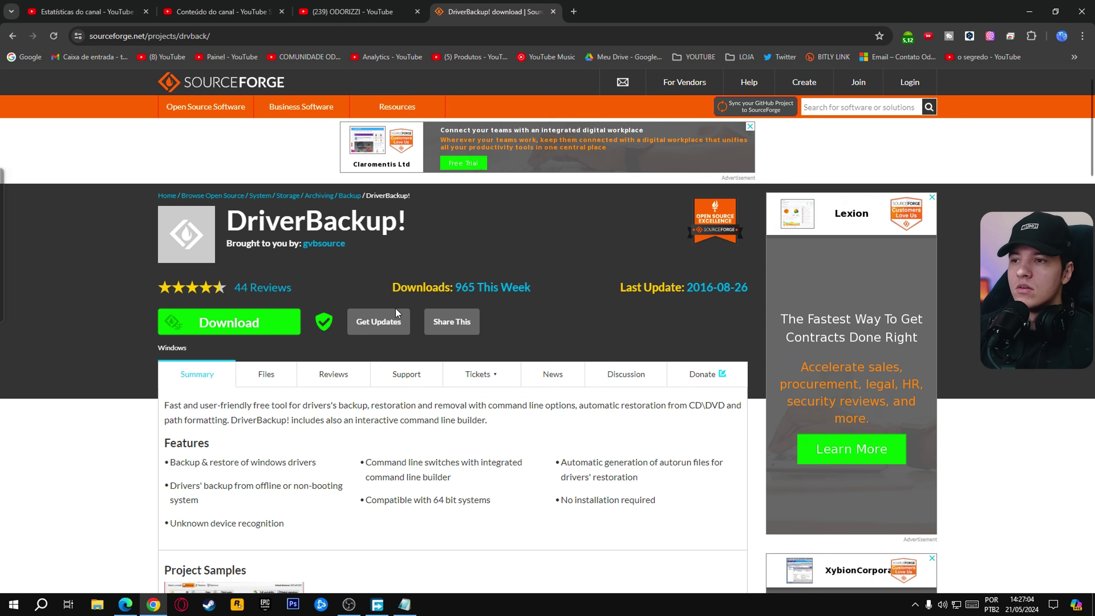
{"action": "left_click", "coordinate": [243, 322]}
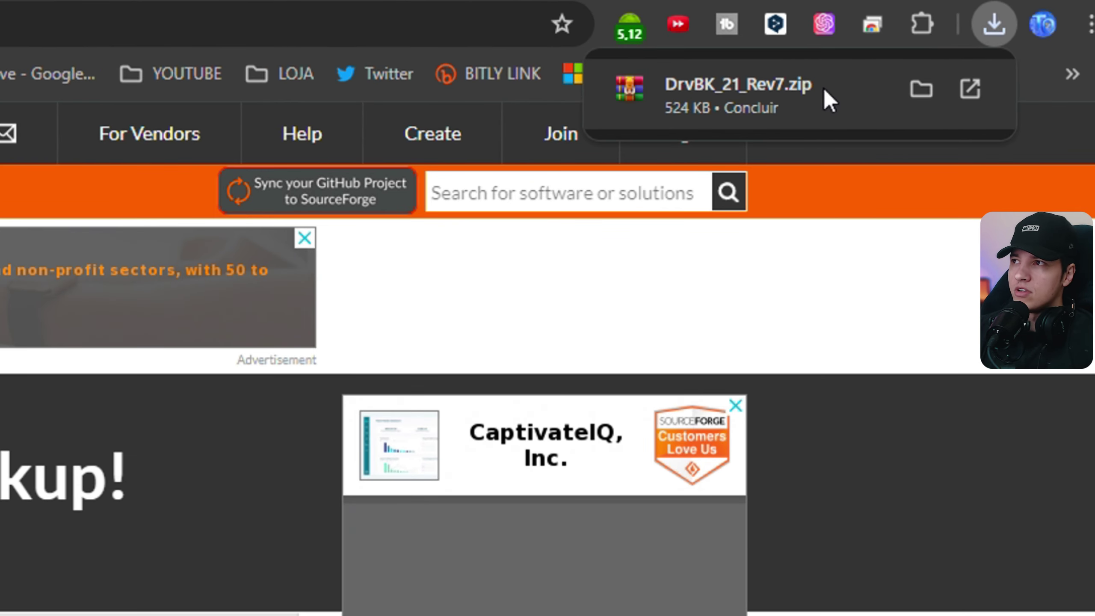
Extract the downloaded DrvBK_21_Rev7.zip into its own folder in Downloads and open the DrvBK_21 folder inside it
{"action": "left_click", "coordinate": [922, 91]}
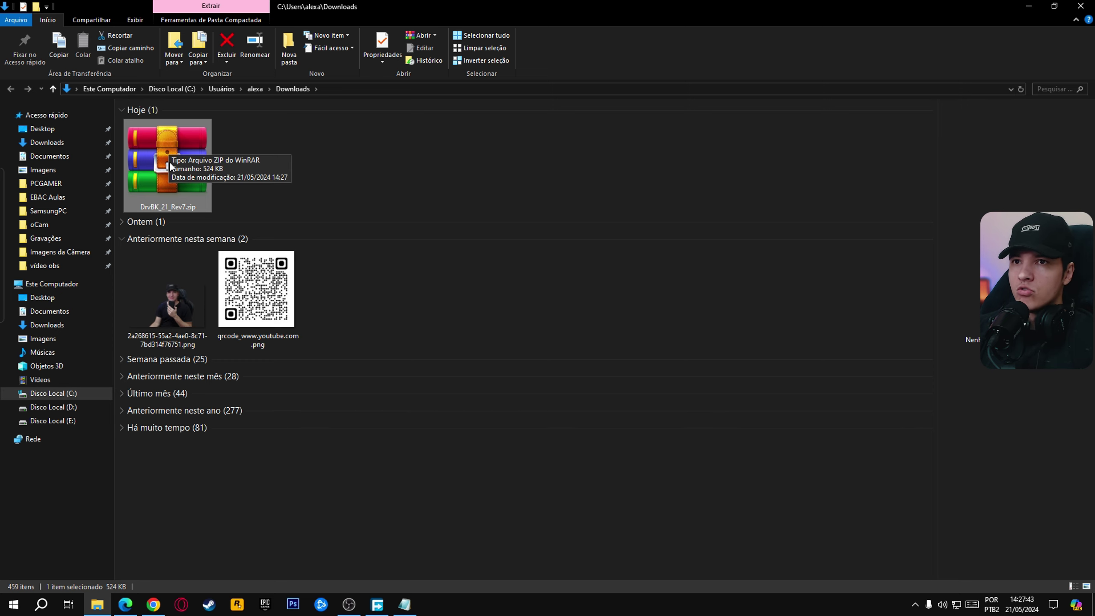
{"action": "right_click", "coordinate": [169, 161]}
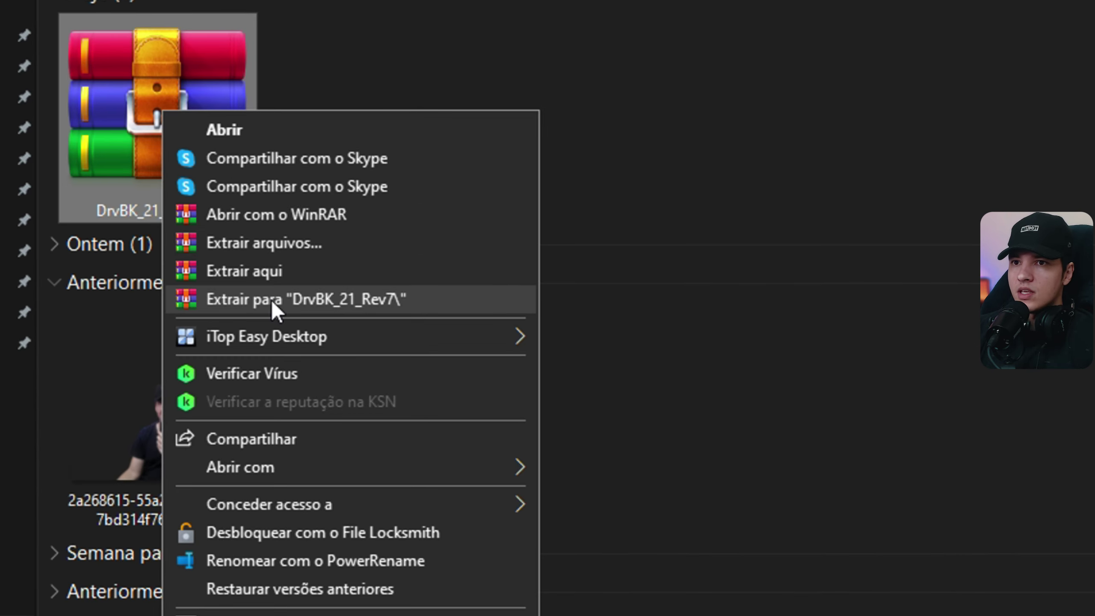
{"action": "left_click", "coordinate": [271, 300]}
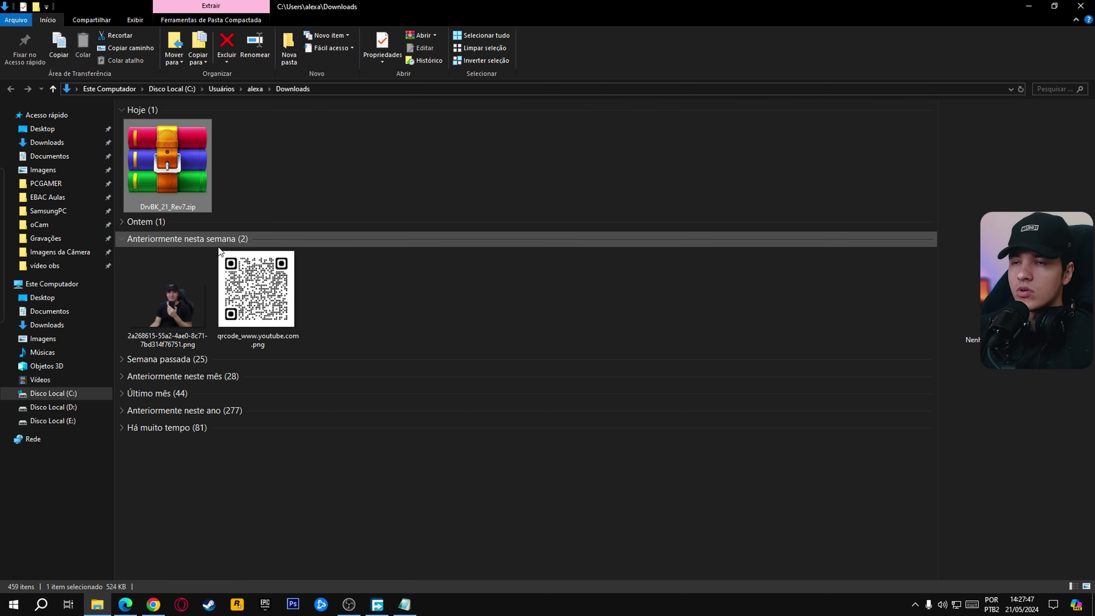
{"action": "double_click", "coordinate": [252, 184]}
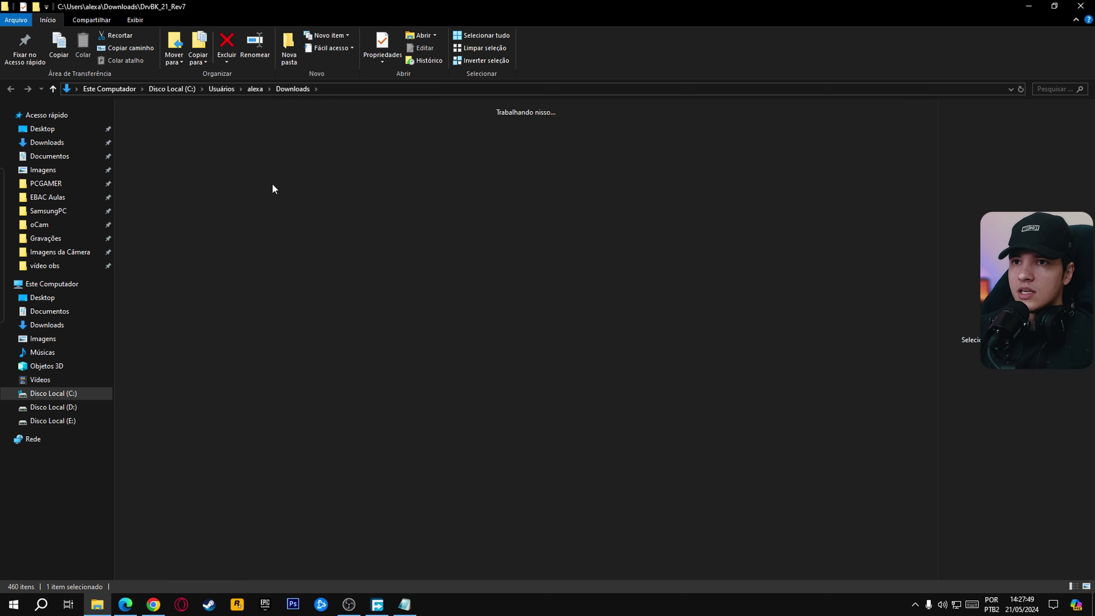
{"action": "double_click", "coordinate": [183, 171]}
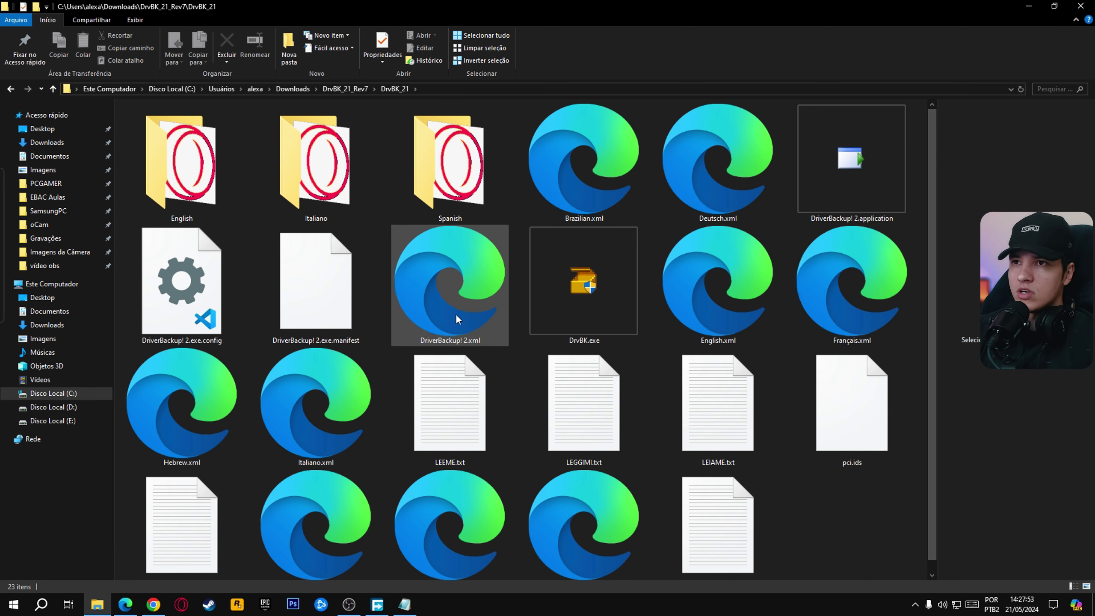
Show the folder's files as a detailed list and run DrvBK.exe as administrator, allowing it to make changes
{"action": "scroll", "coordinate": [455, 313], "scroll_direction": "down", "scroll_amount": 5, "text": "ctrl"}
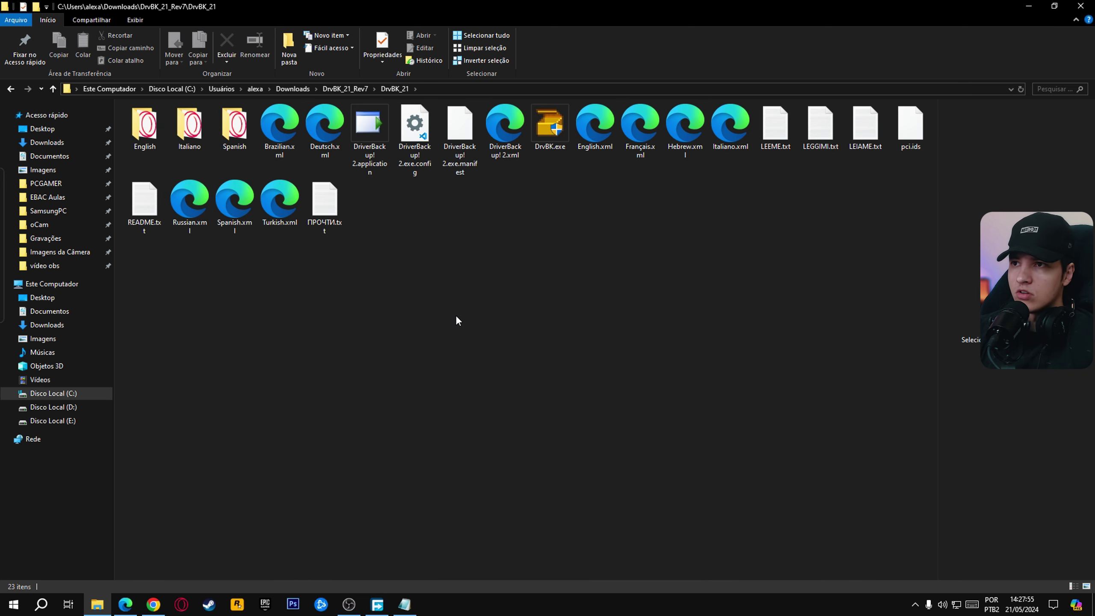
{"action": "scroll", "coordinate": [456, 319], "scroll_direction": "down", "scroll_amount": 3, "text": "ctrl"}
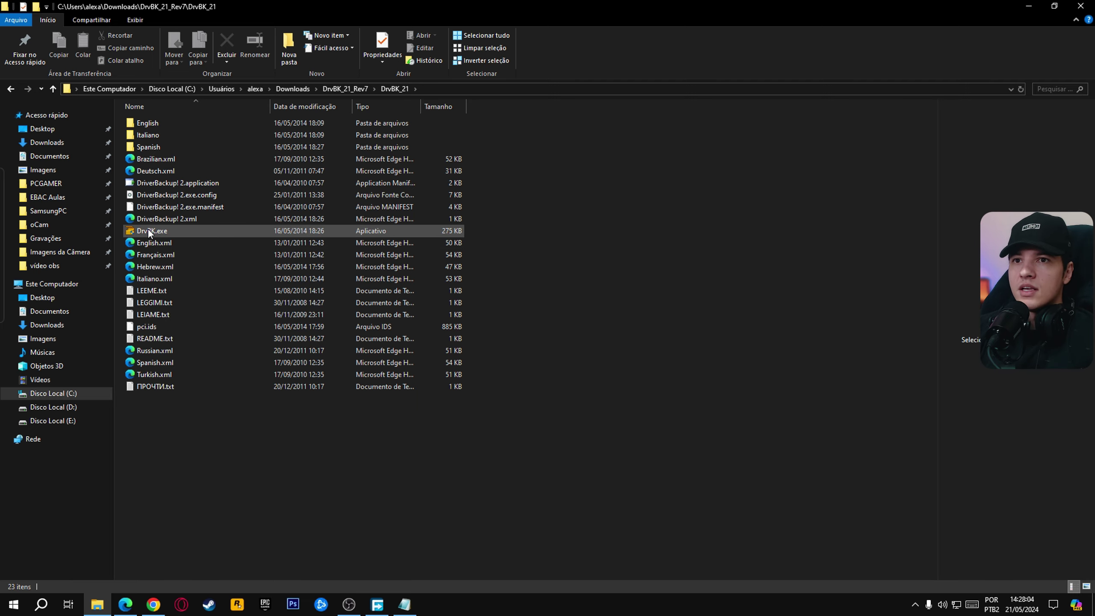
{"action": "mouse_move", "coordinate": [148, 232]}
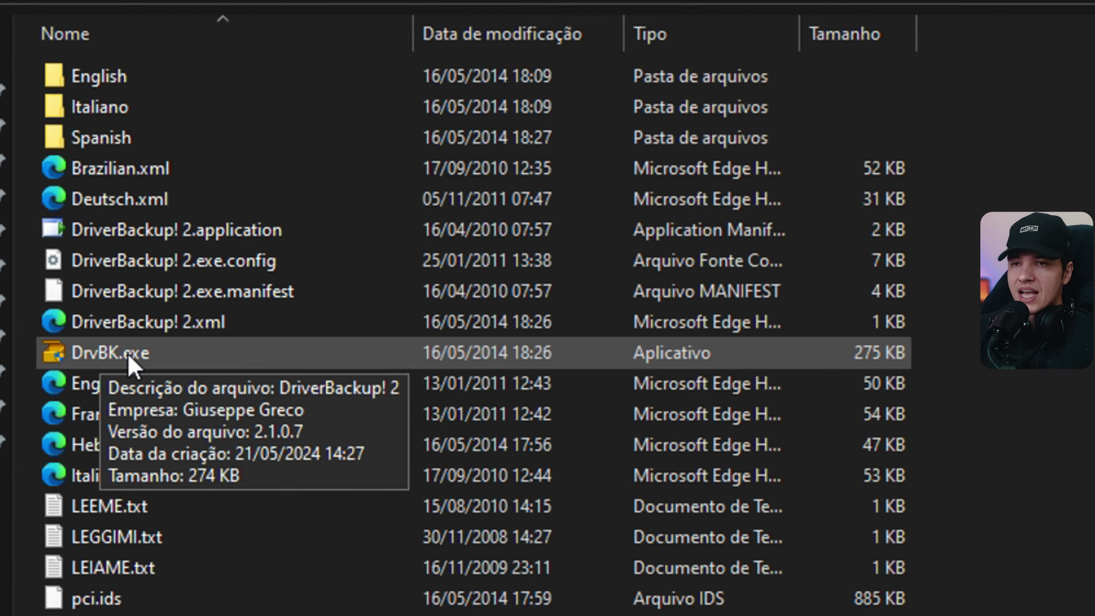
{"action": "left_click", "coordinate": [178, 356]}
{"action": "mouse_move", "coordinate": [159, 356]}
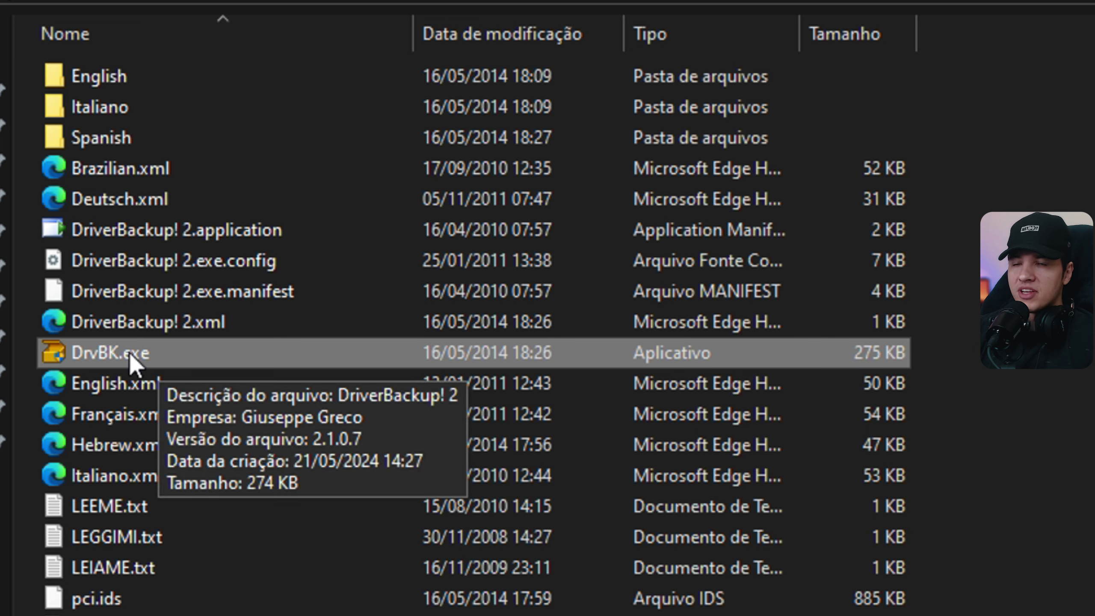
{"action": "right_click", "coordinate": [131, 362]}
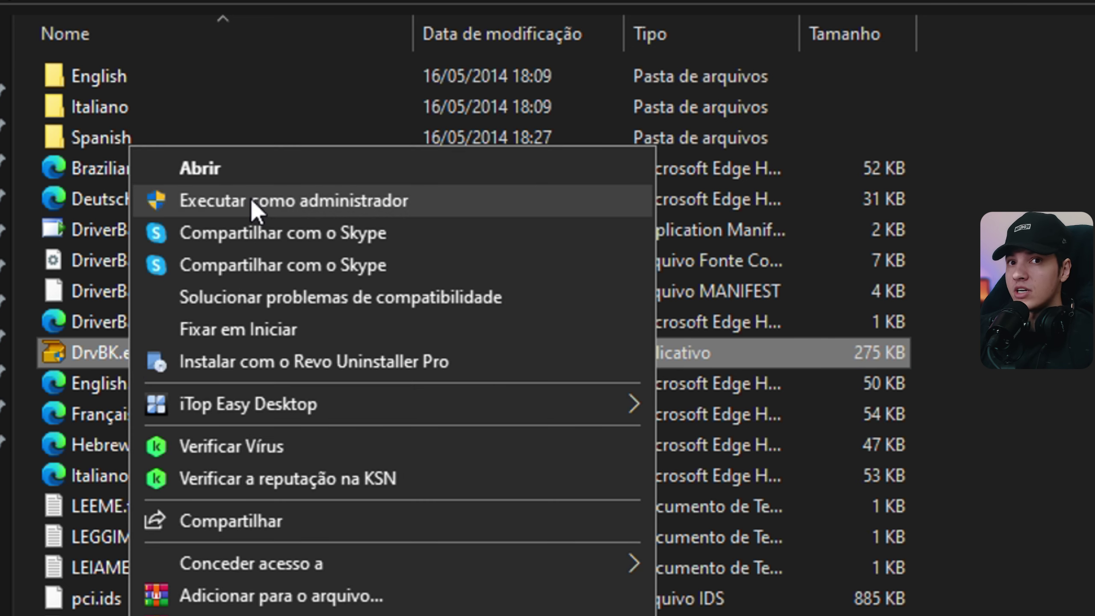
{"action": "left_click", "coordinate": [289, 197]}
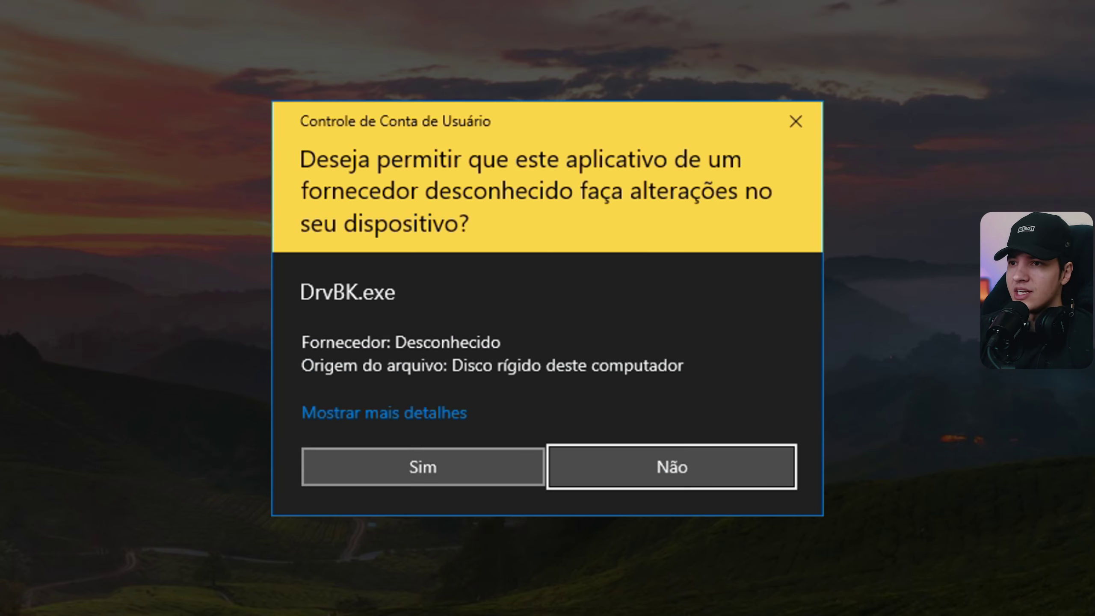
{"action": "left_click", "coordinate": [477, 469]}
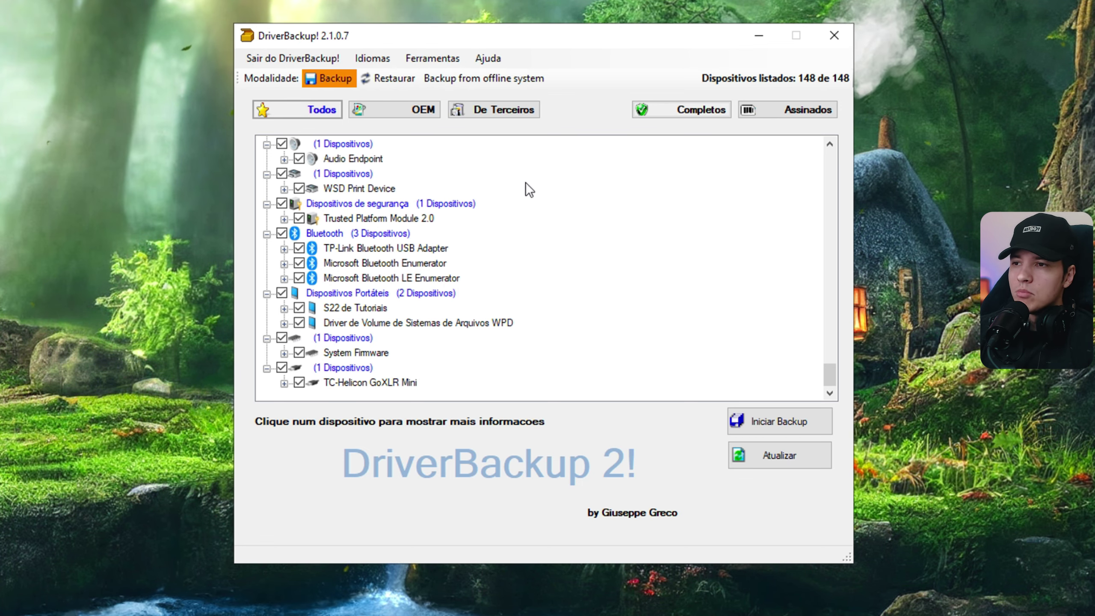
Set the DriverBackup! interface language to Brazilian.xml
{"action": "left_click", "coordinate": [381, 58]}
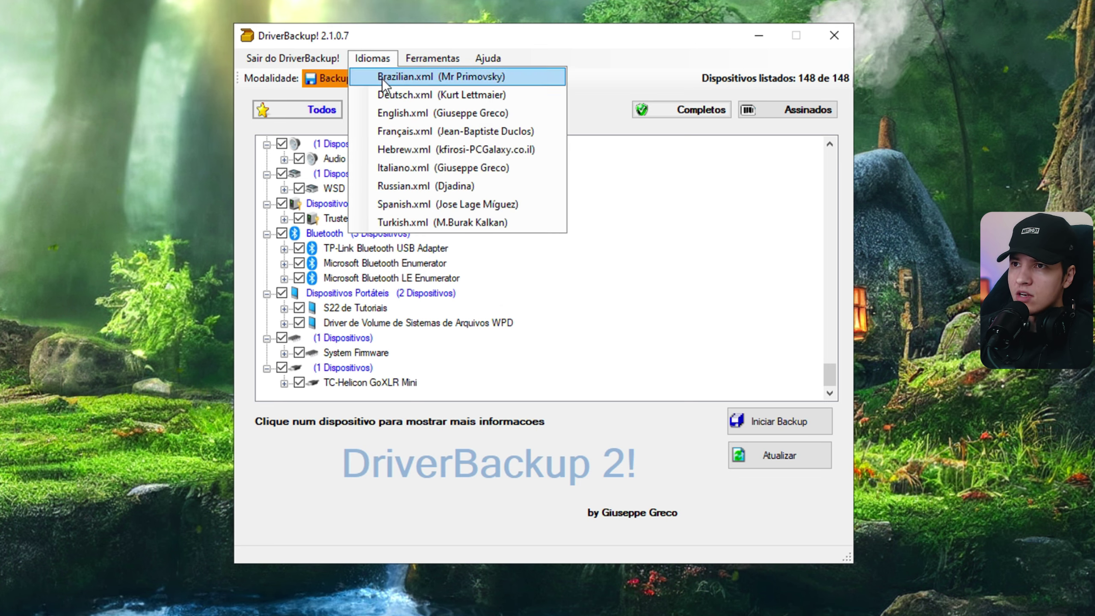
{"action": "left_click", "coordinate": [425, 76]}
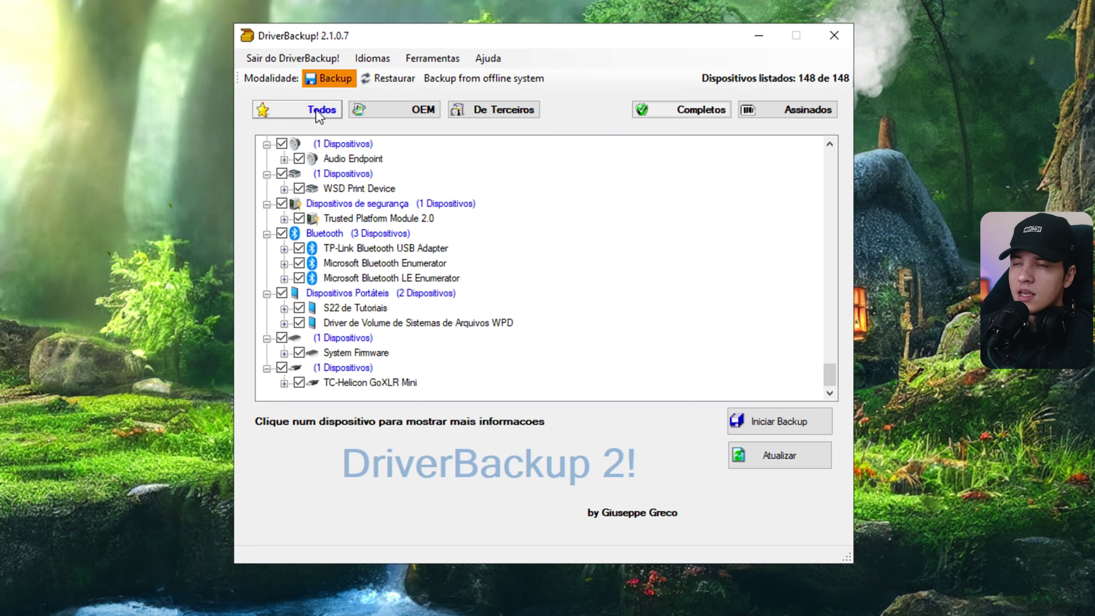
Exclude the Local Print Queue group and the whole Controladores USB group at the start of the device list from the backup
{"action": "scroll", "coordinate": [389, 221], "scroll_direction": "up", "scroll_amount": 20}
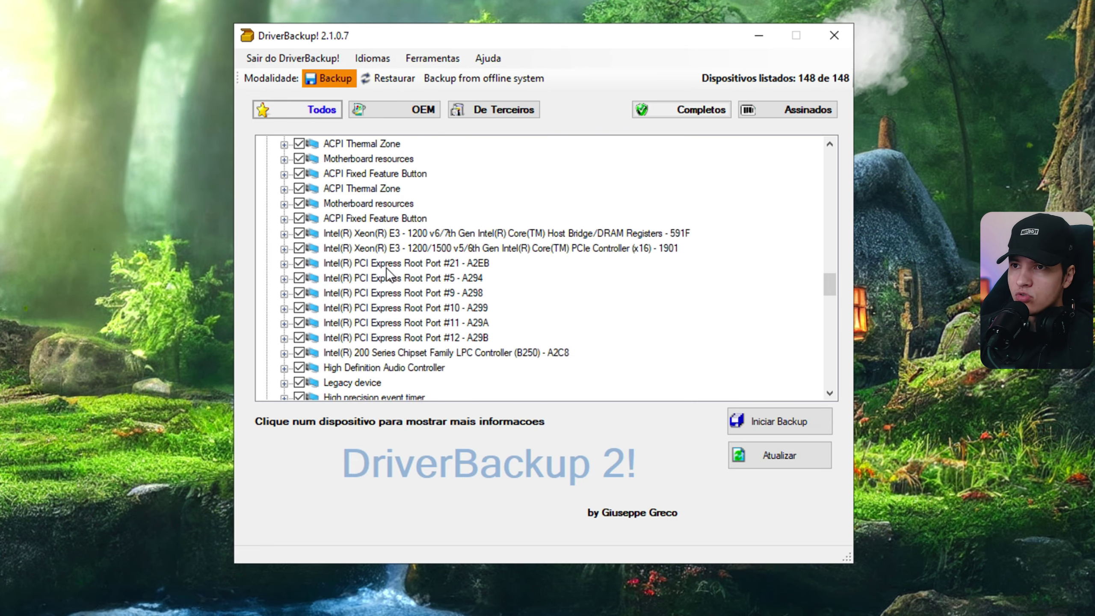
{"action": "scroll", "coordinate": [386, 268], "scroll_direction": "up", "scroll_amount": 20}
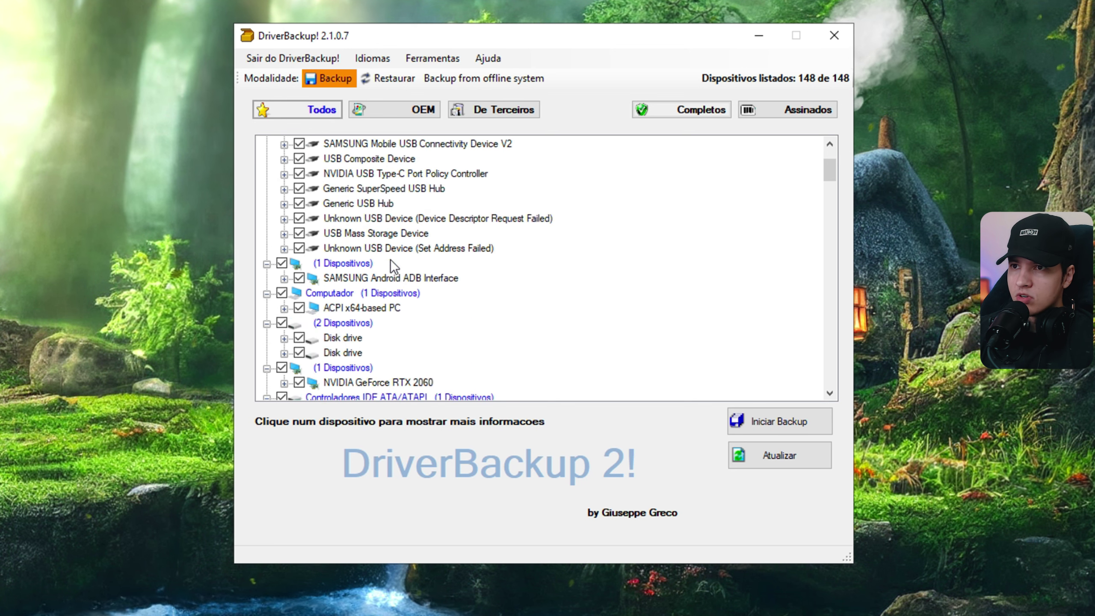
{"action": "scroll", "coordinate": [390, 260], "scroll_direction": "up", "scroll_amount": 2}
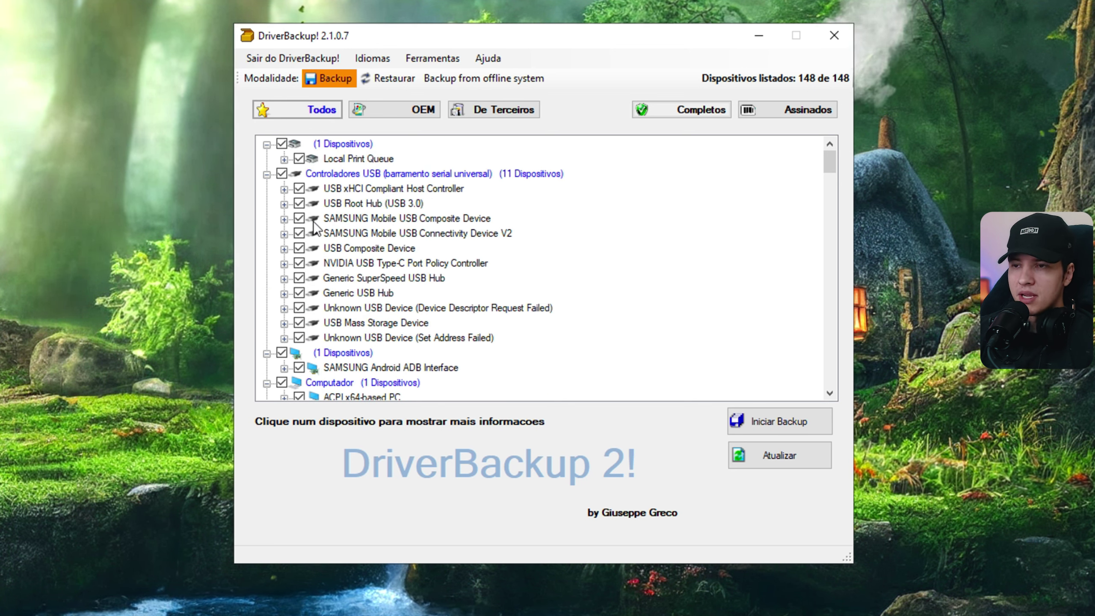
{"action": "scroll", "coordinate": [328, 233], "scroll_direction": "down", "scroll_amount": 7}
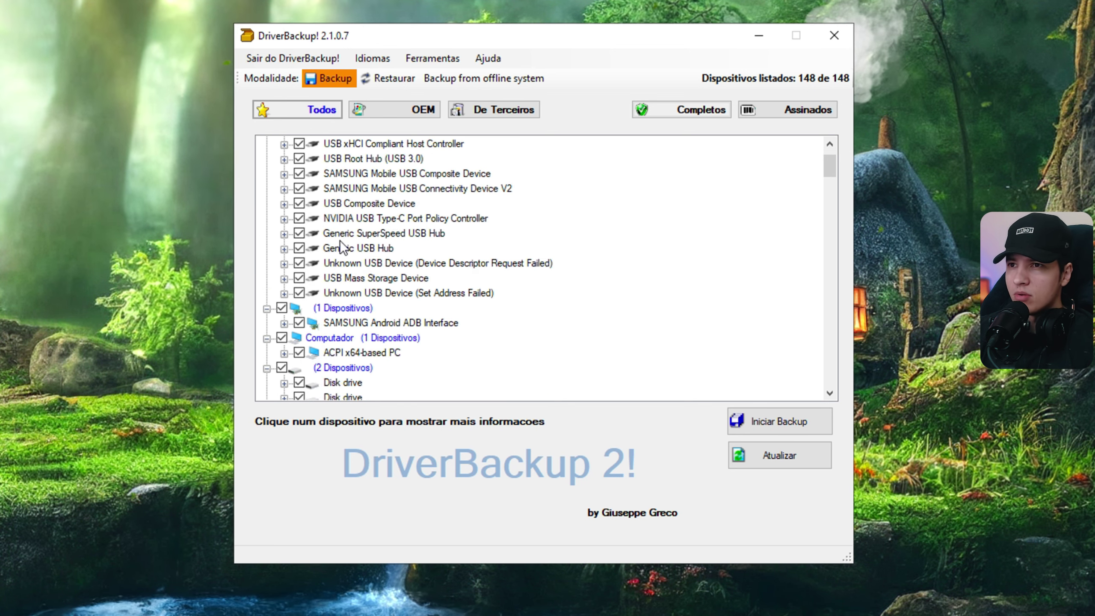
{"action": "scroll", "coordinate": [367, 238], "scroll_direction": "up", "scroll_amount": 7}
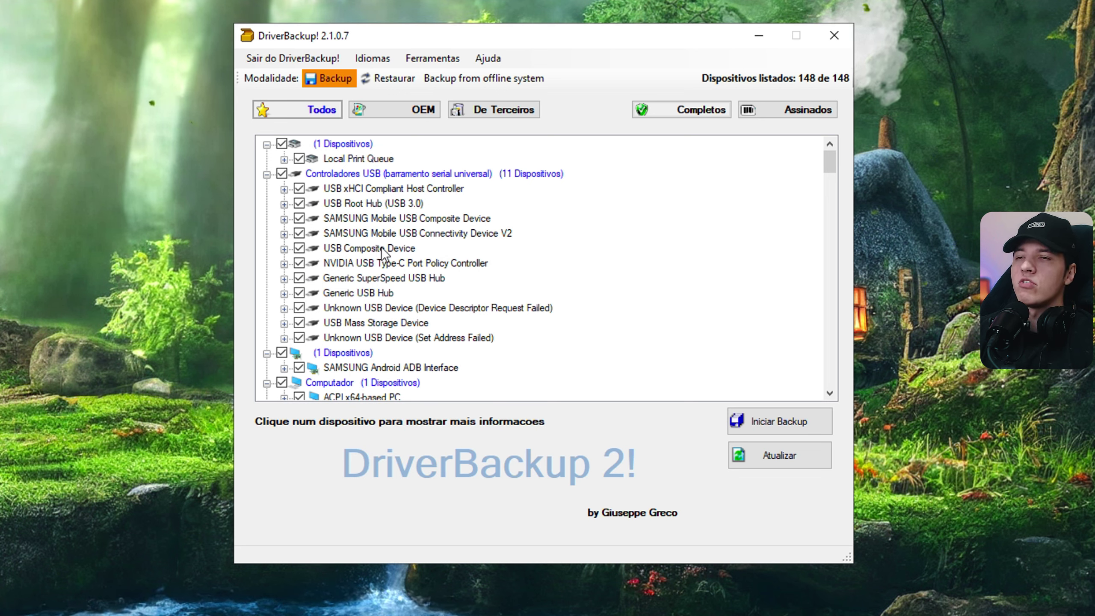
{"action": "left_click", "coordinate": [283, 144]}
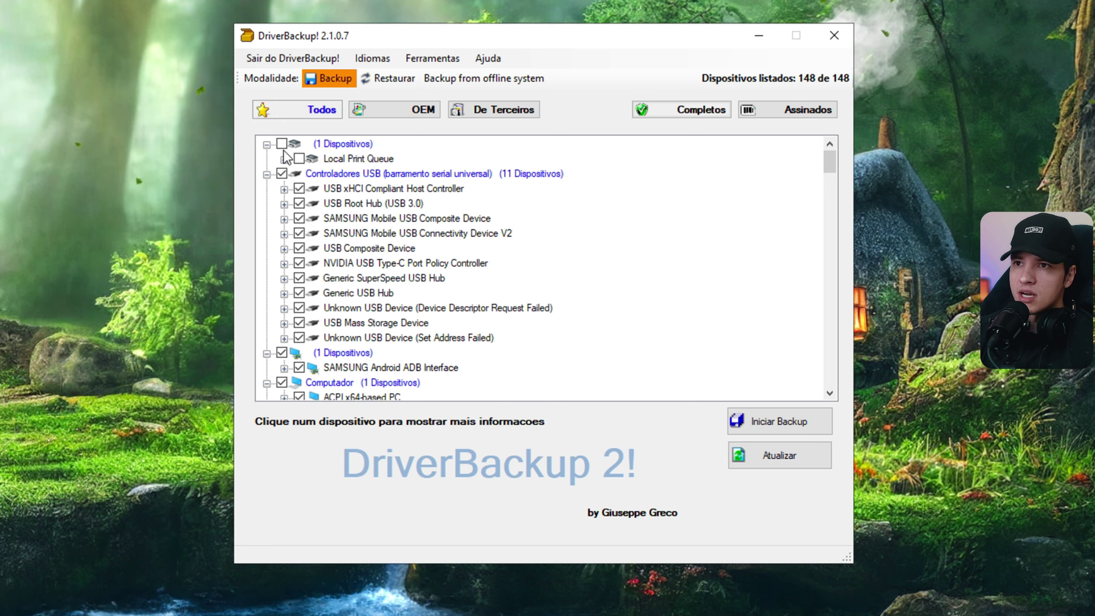
{"action": "left_click", "coordinate": [281, 173]}
{"action": "left_click", "coordinate": [281, 173]}
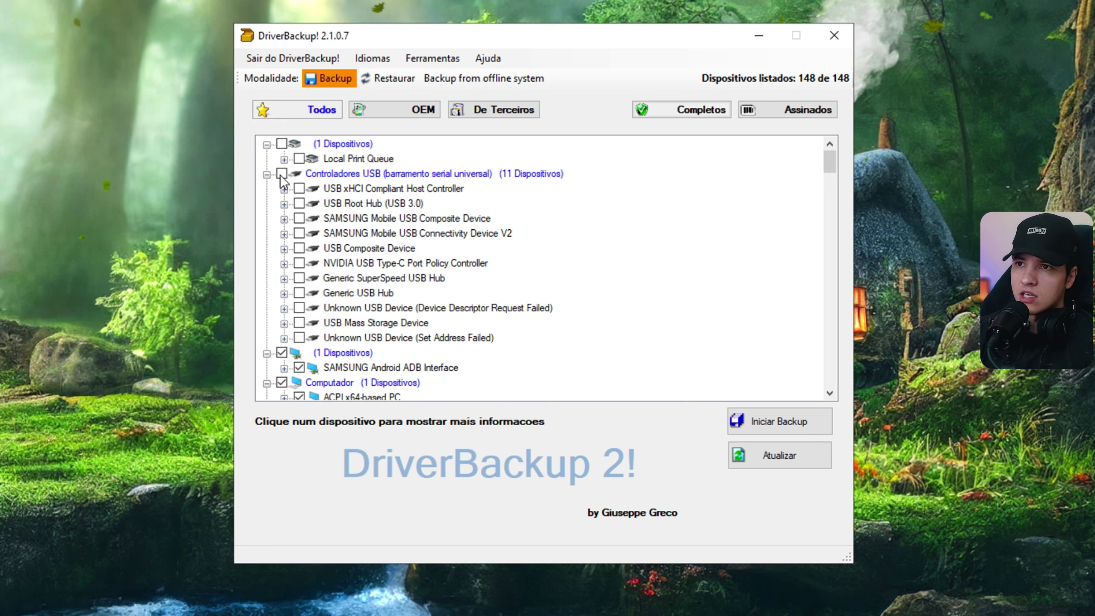
{"action": "left_click", "coordinate": [282, 173]}
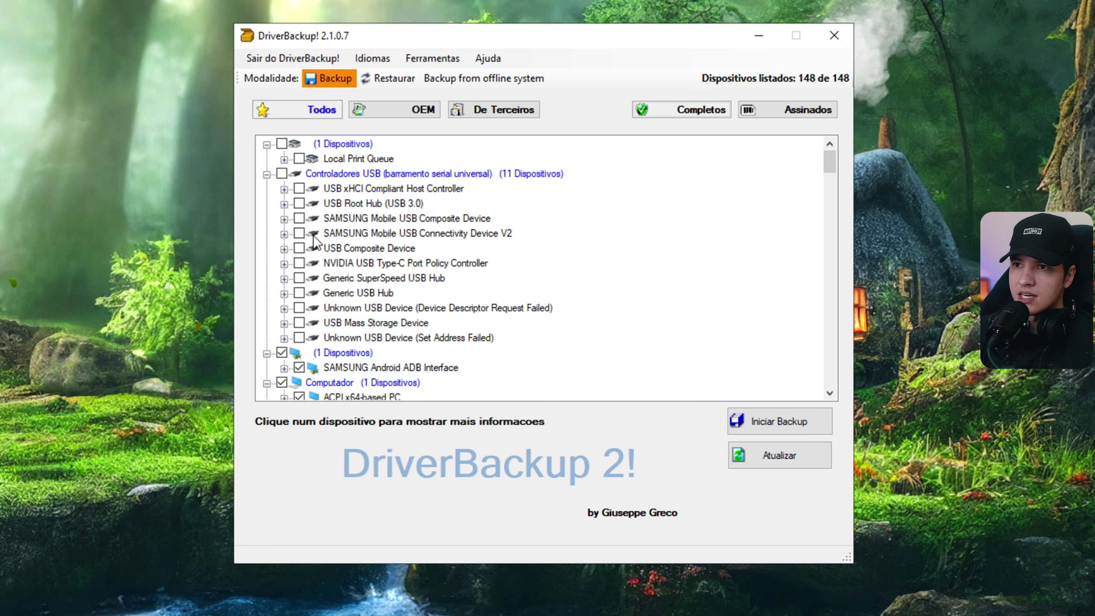
Collapse and expand the Controladores USB group, and select it for backup again
{"action": "left_click", "coordinate": [267, 174]}
{"action": "left_click", "coordinate": [267, 174]}
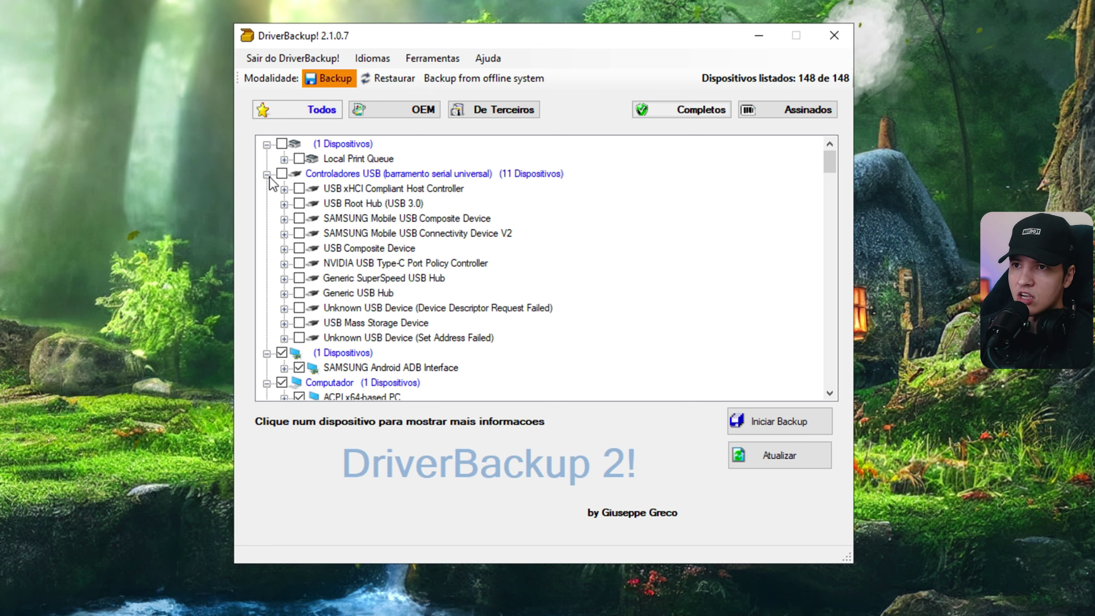
{"action": "scroll", "coordinate": [315, 235], "scroll_direction": "down", "scroll_amount": 1}
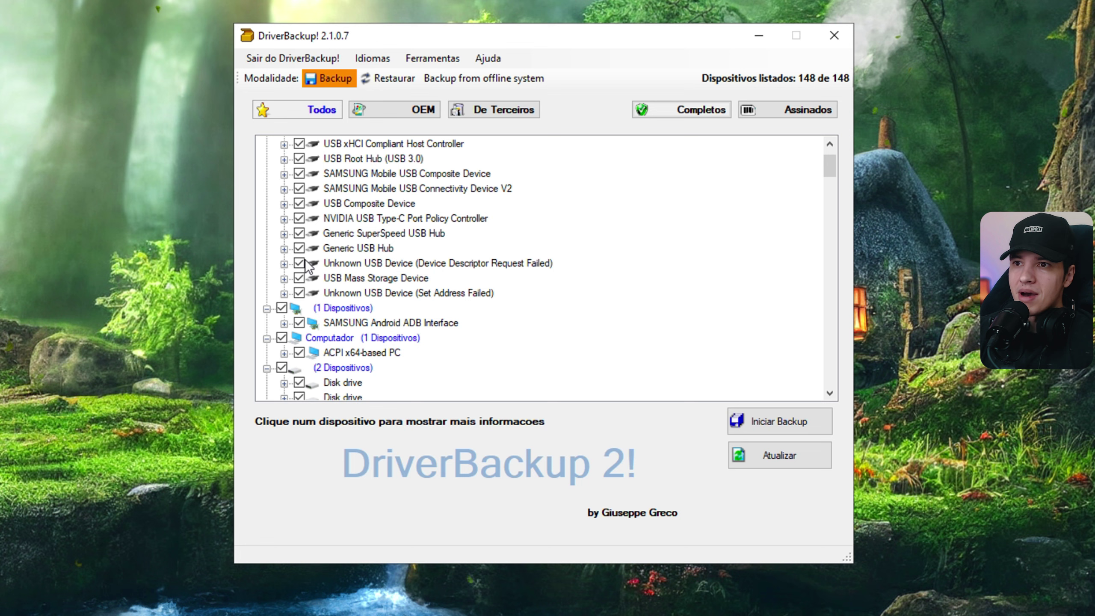
{"action": "scroll", "coordinate": [328, 263], "scroll_direction": "up", "scroll_amount": 1}
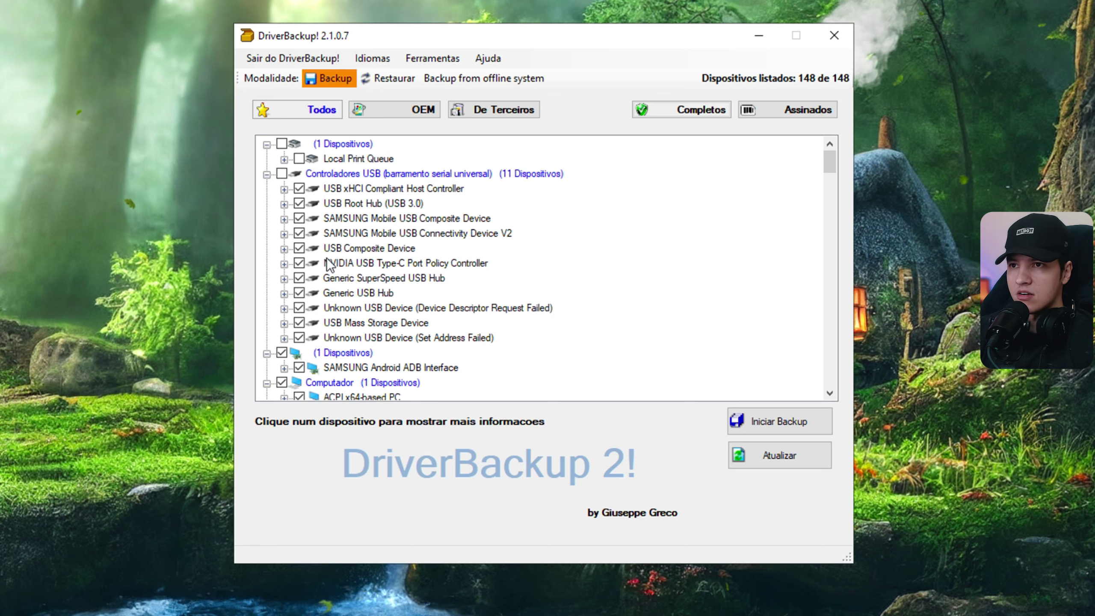
{"action": "left_click", "coordinate": [282, 174]}
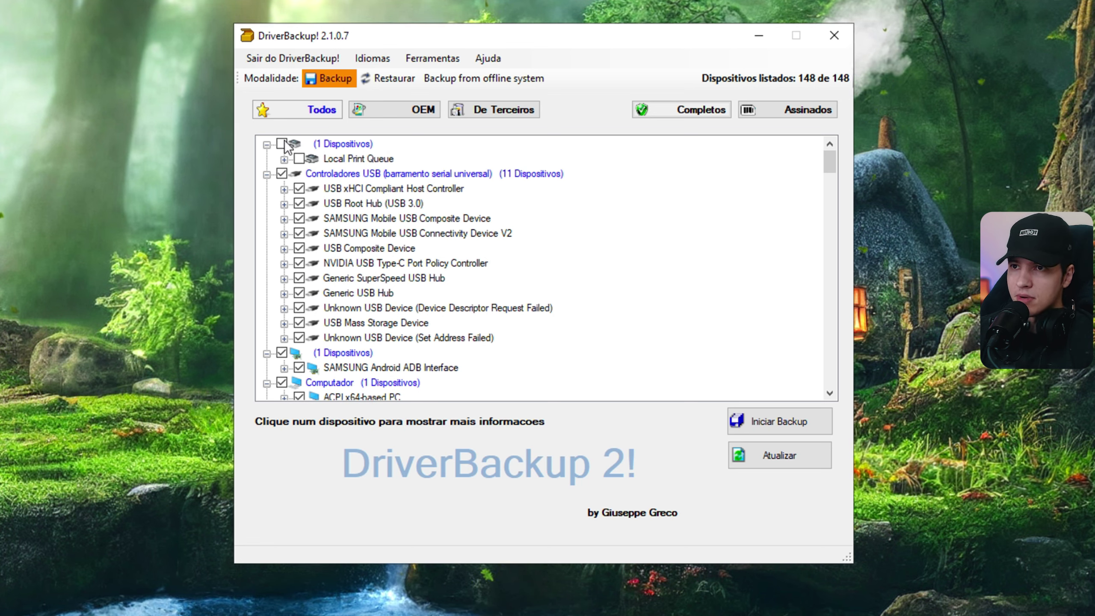
Filter the device list to OEM drivers and look through the listed devices
{"action": "scroll", "coordinate": [344, 194], "scroll_direction": "down", "scroll_amount": 20}
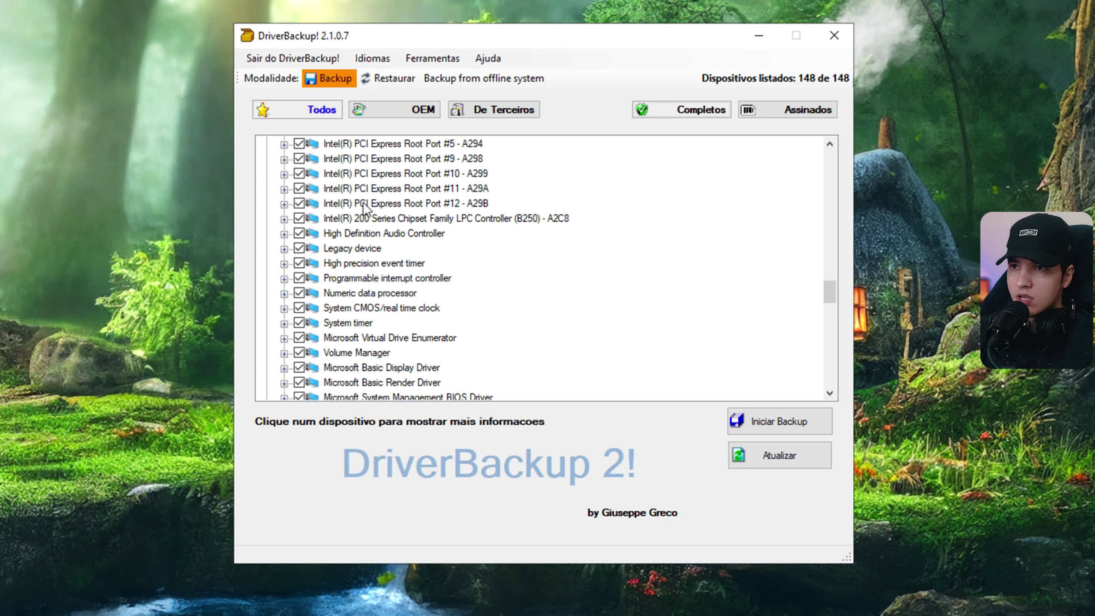
{"action": "scroll", "coordinate": [364, 210], "scroll_direction": "down", "scroll_amount": 8}
{"action": "left_click", "coordinate": [412, 109]}
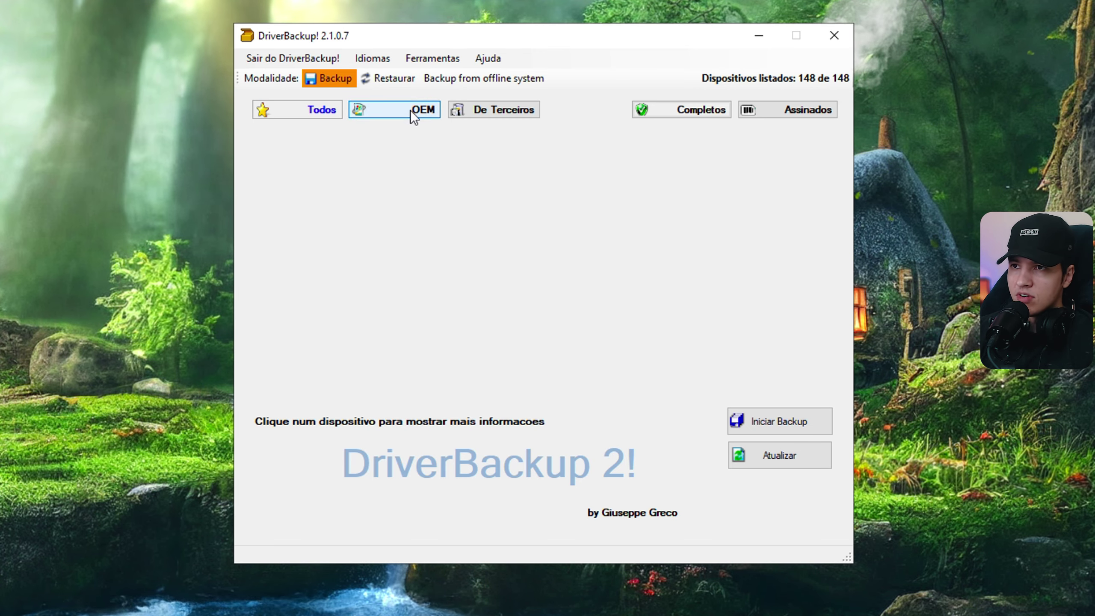
{"action": "scroll", "coordinate": [377, 238], "scroll_direction": "up", "scroll_amount": 10}
{"action": "scroll", "coordinate": [389, 242], "scroll_direction": "up", "scroll_amount": 15}
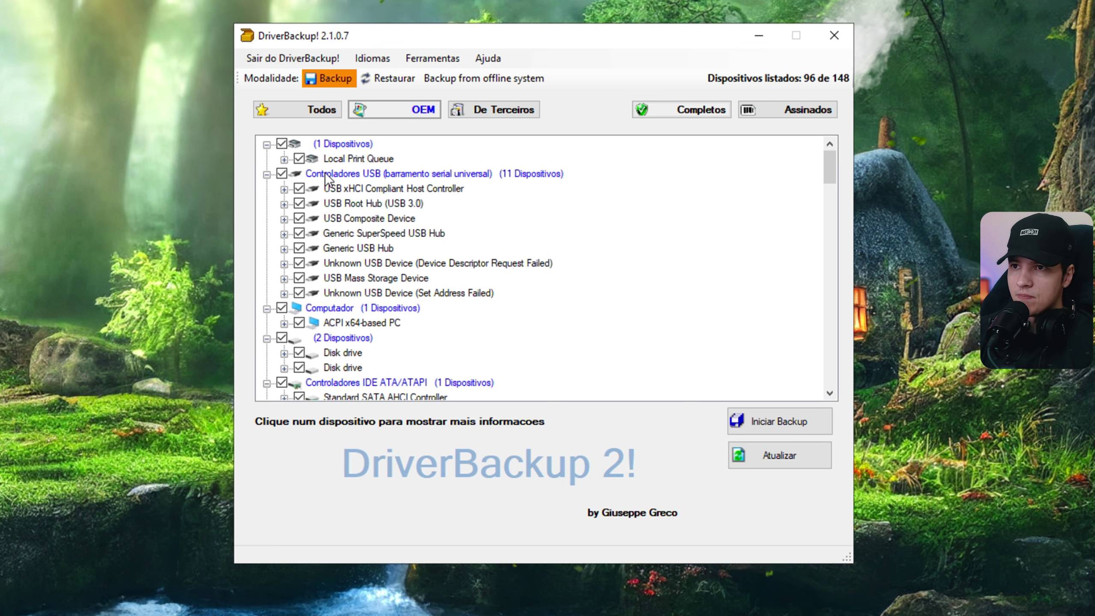
Filter the device list to third-party drivers (De Terceiros) and look through the listed devices
{"action": "left_click", "coordinate": [491, 114]}
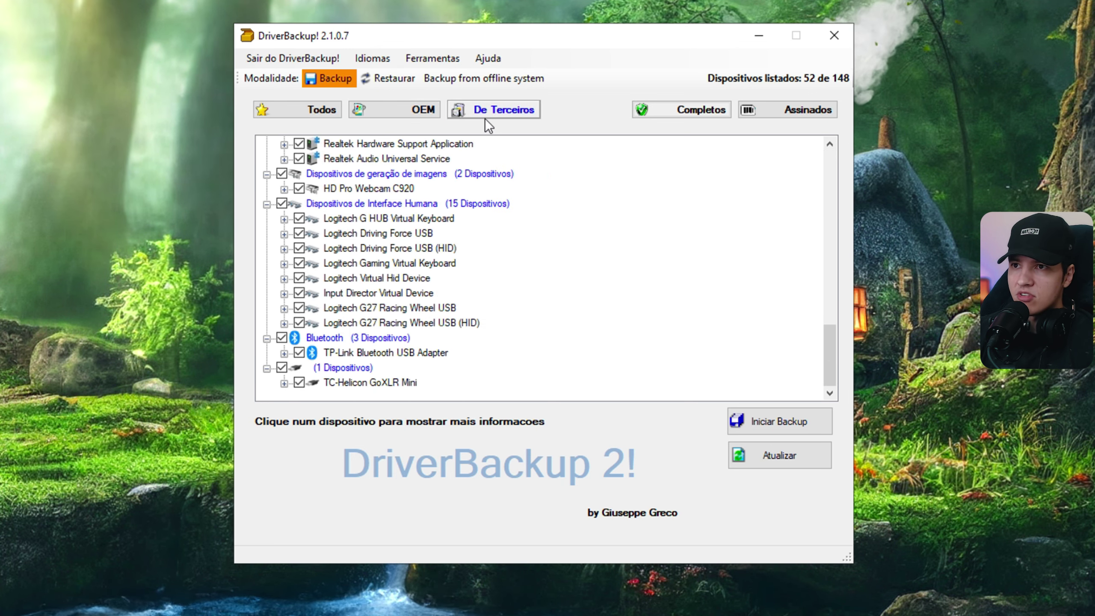
{"action": "scroll", "coordinate": [375, 266], "scroll_direction": "up", "scroll_amount": 2}
{"action": "scroll", "coordinate": [374, 265], "scroll_direction": "up", "scroll_amount": 3}
List all devices again with the Todos filter and open the backup options for the selected devices
{"action": "left_click", "coordinate": [315, 110]}
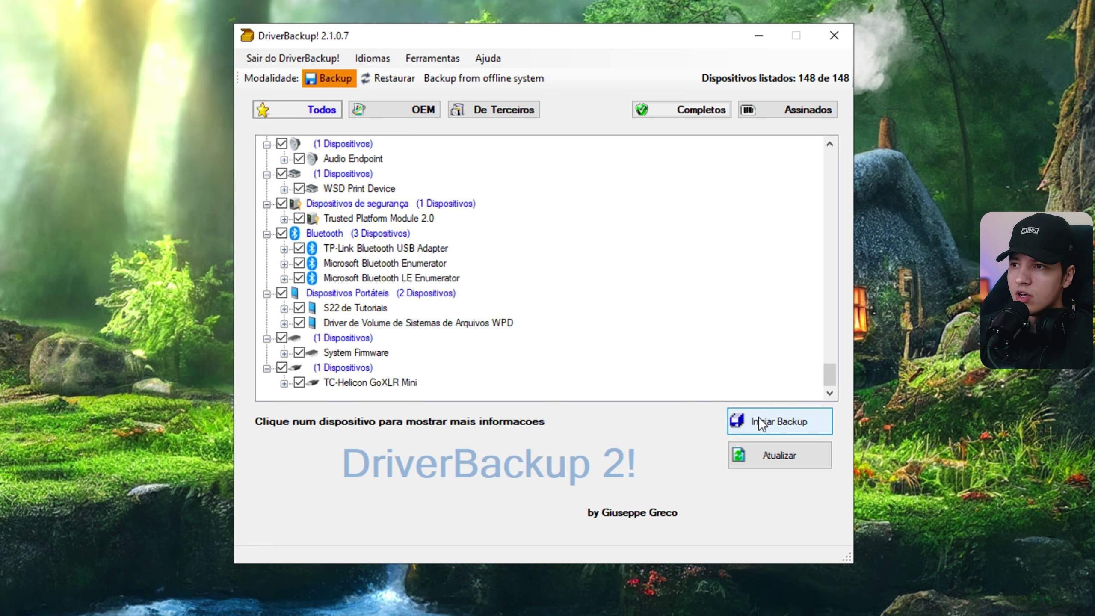
{"action": "left_click", "coordinate": [792, 421]}
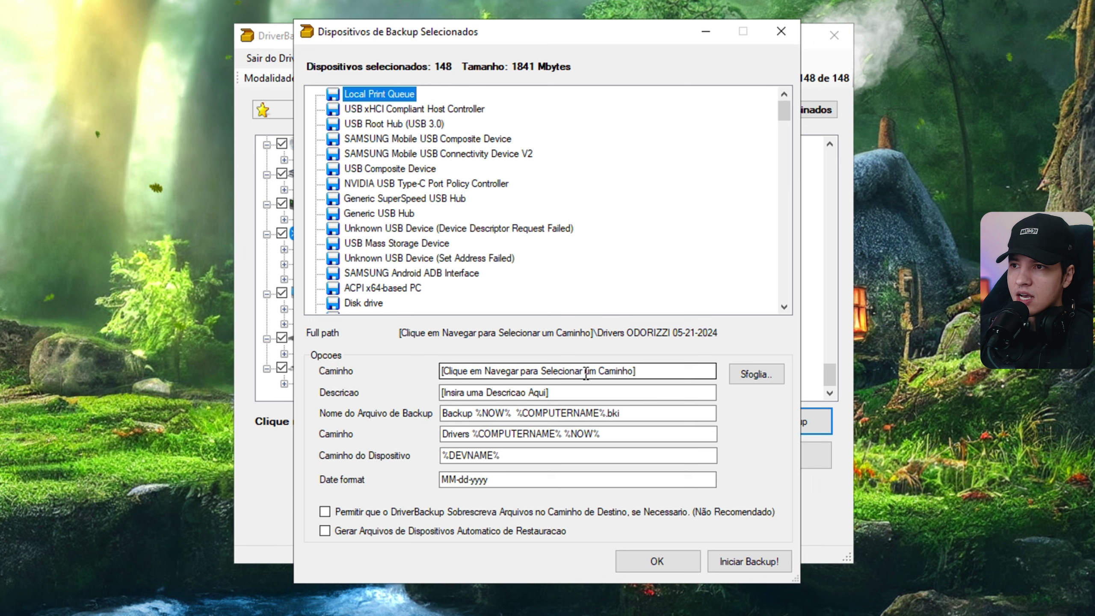
Browse for the backup path and create a folder named Backup Drivers on the Ventoy (F:) drive
{"action": "left_click", "coordinate": [751, 375]}
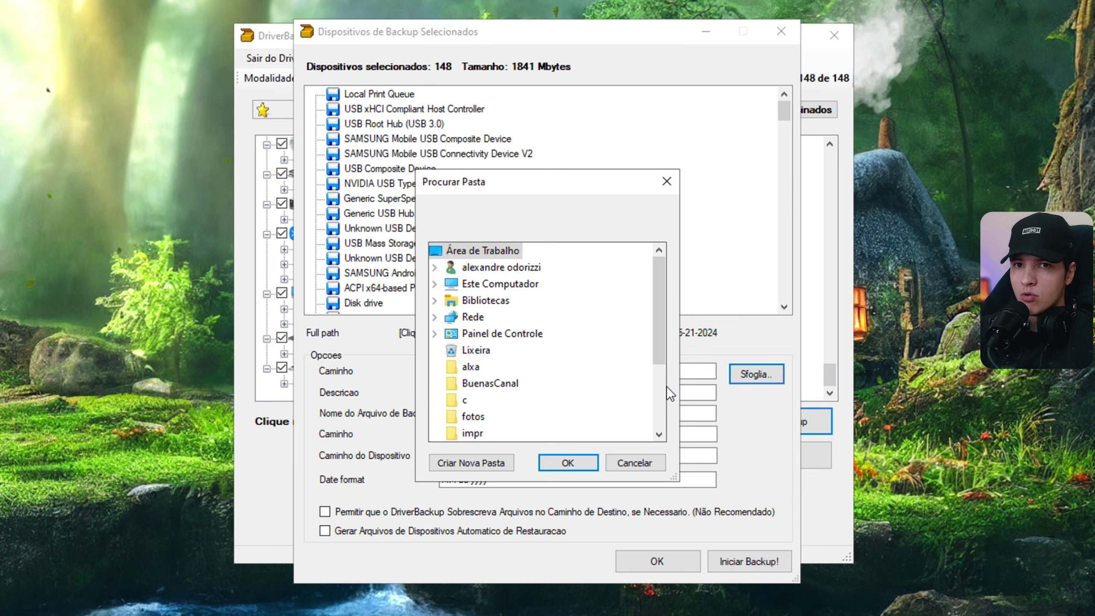
{"action": "scroll", "coordinate": [578, 363], "scroll_direction": "down", "scroll_amount": 2}
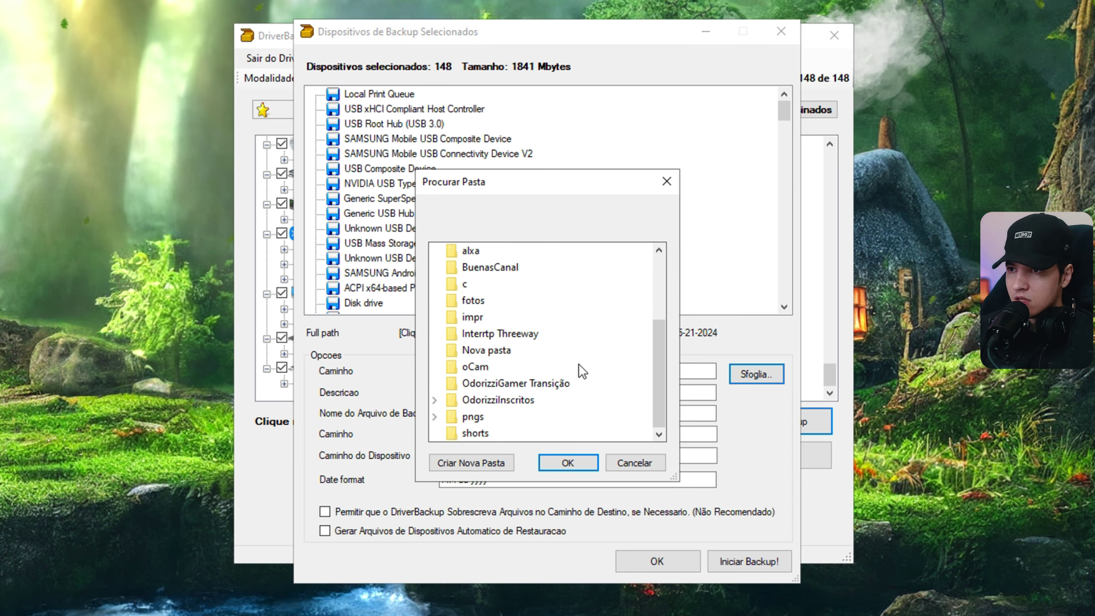
{"action": "scroll", "coordinate": [578, 365], "scroll_direction": "up", "scroll_amount": 3}
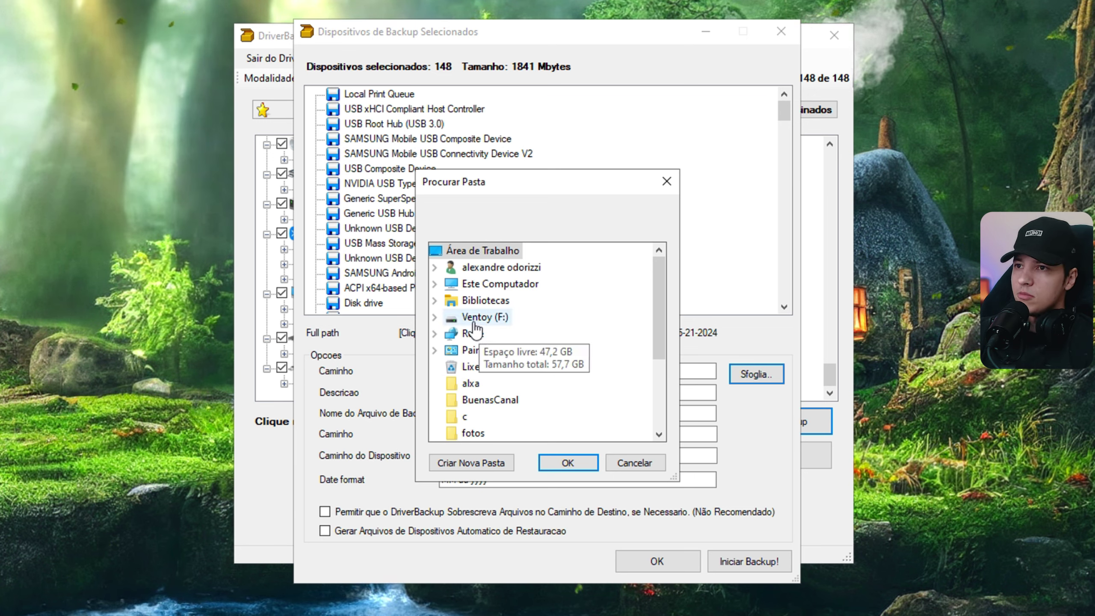
{"action": "left_click", "coordinate": [471, 322]}
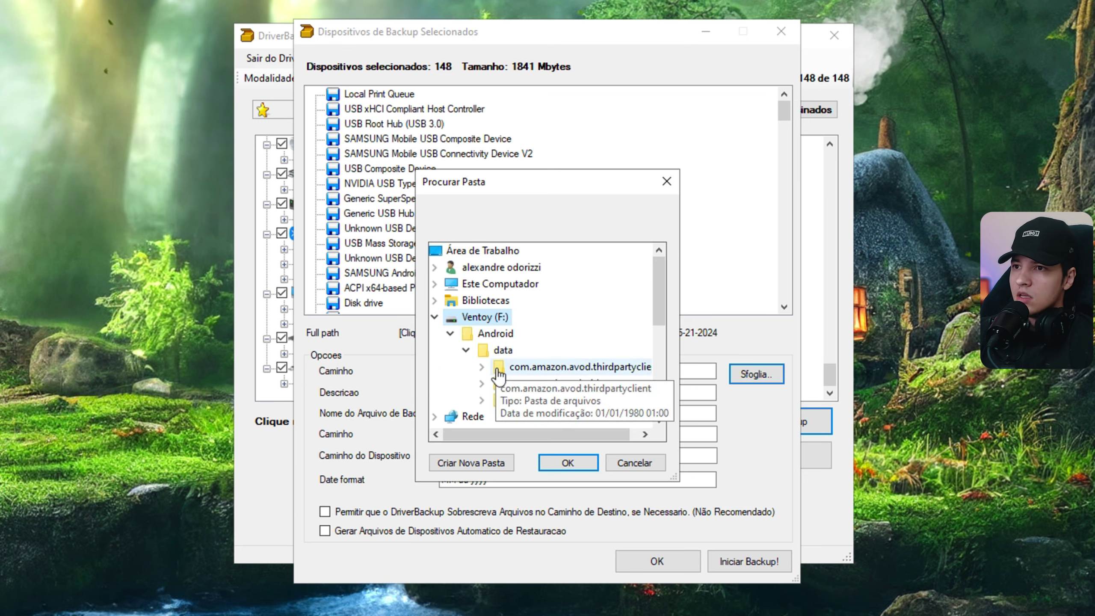
{"action": "left_click", "coordinate": [496, 466]}
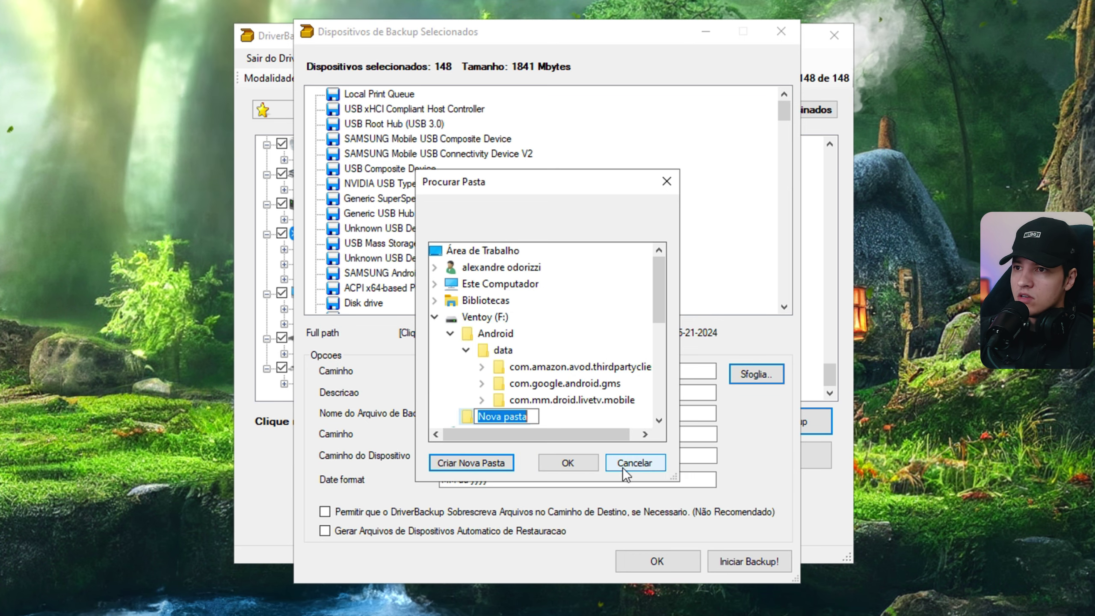
{"action": "type", "text": "Backu"}
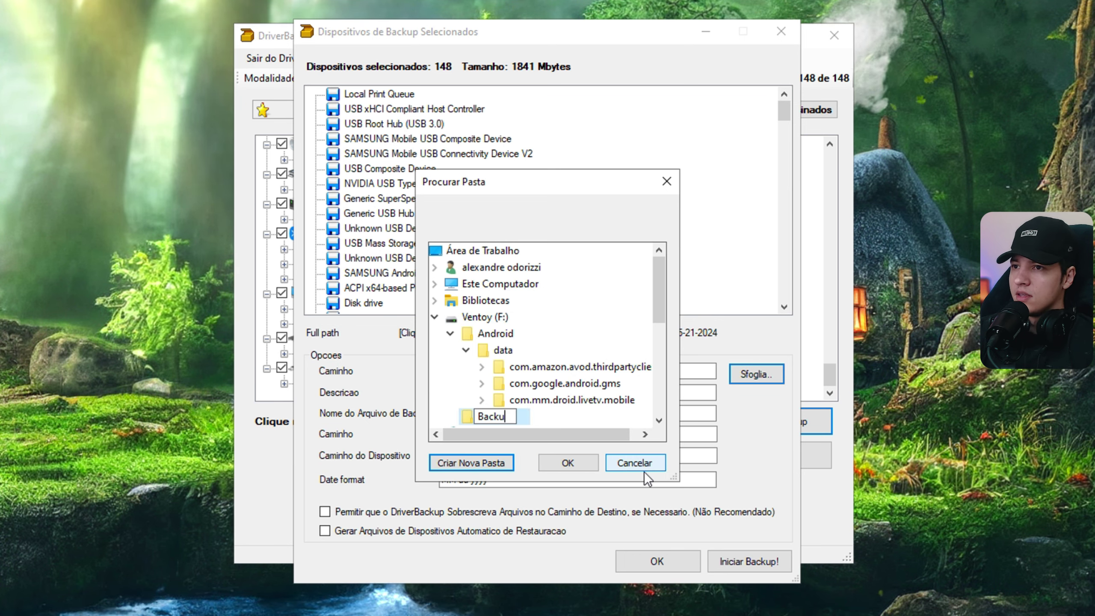
{"action": "type", "text": "p Drivers"}
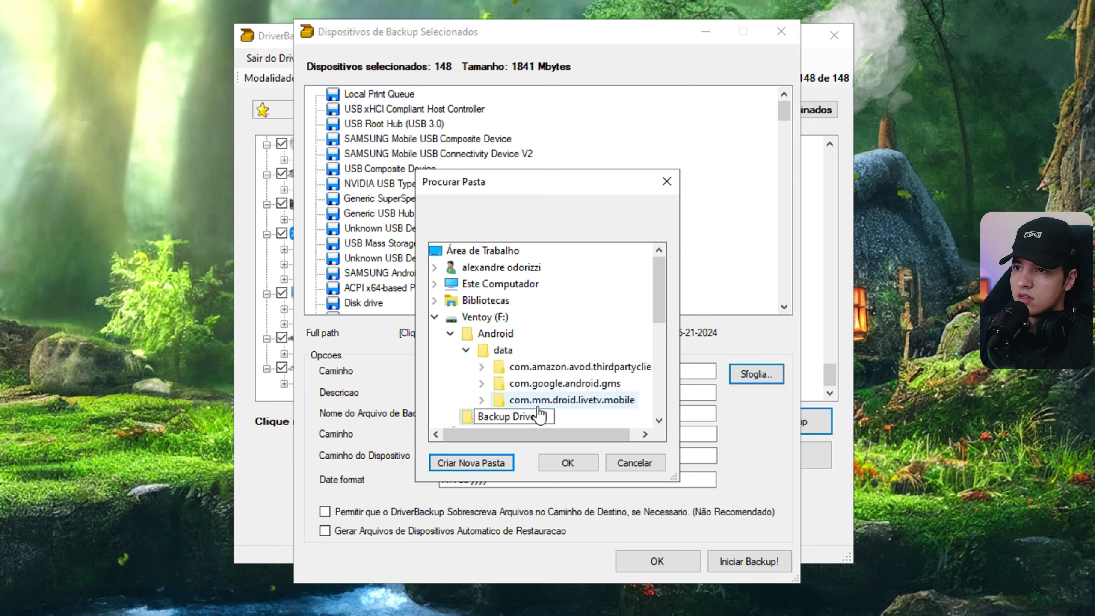
{"action": "left_click", "coordinate": [469, 422]}
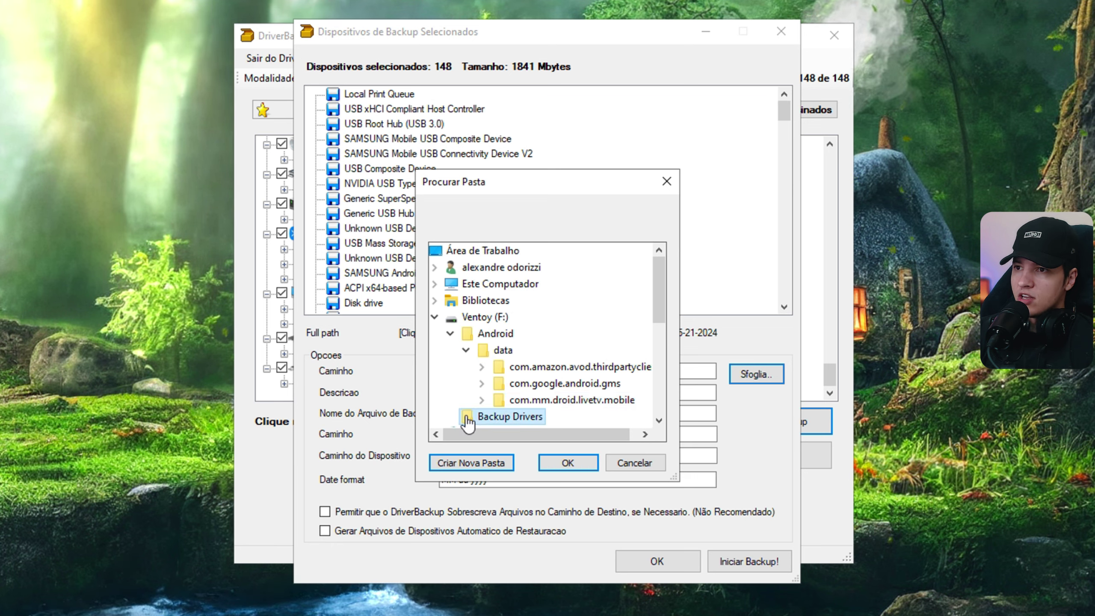
Use the Backup Drivers folder as the backup destination and start backing up the selected devices
{"action": "left_click", "coordinate": [567, 462]}
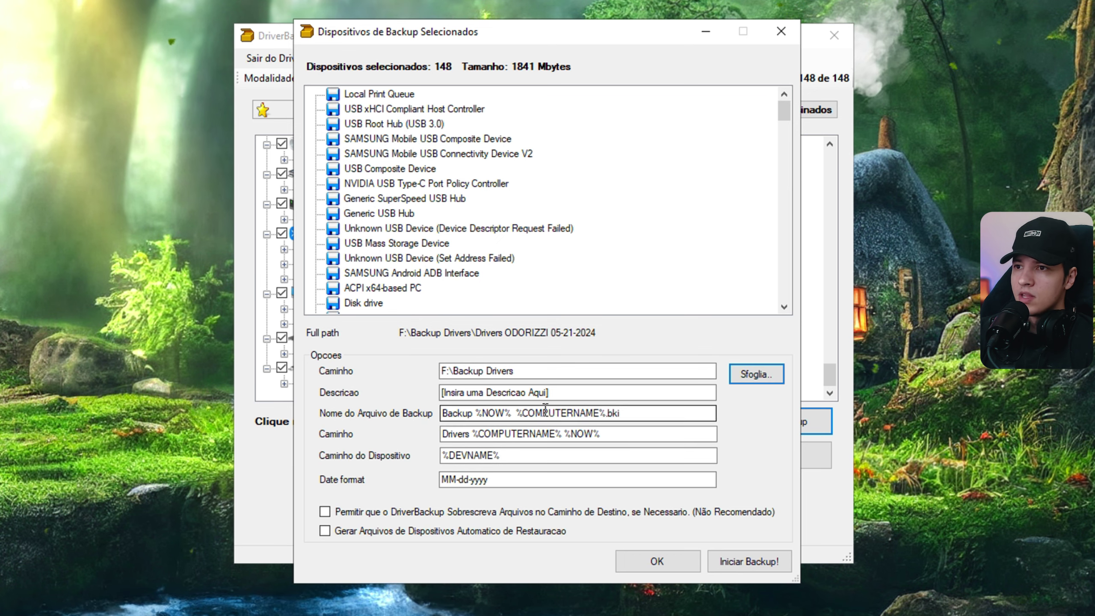
{"action": "left_click", "coordinate": [565, 392]}
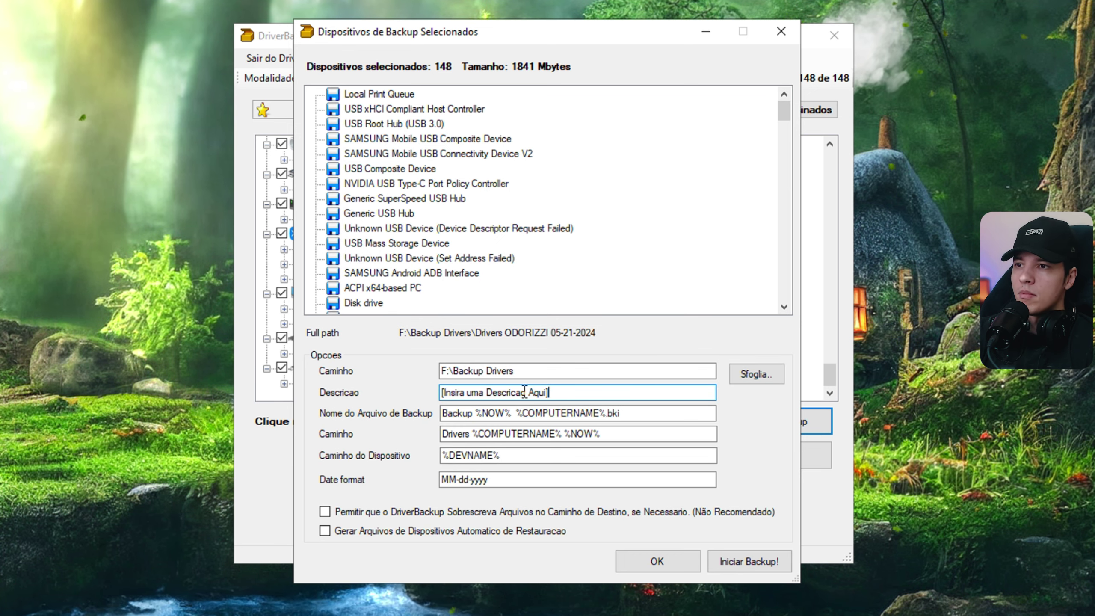
{"action": "left_click", "coordinate": [759, 560]}
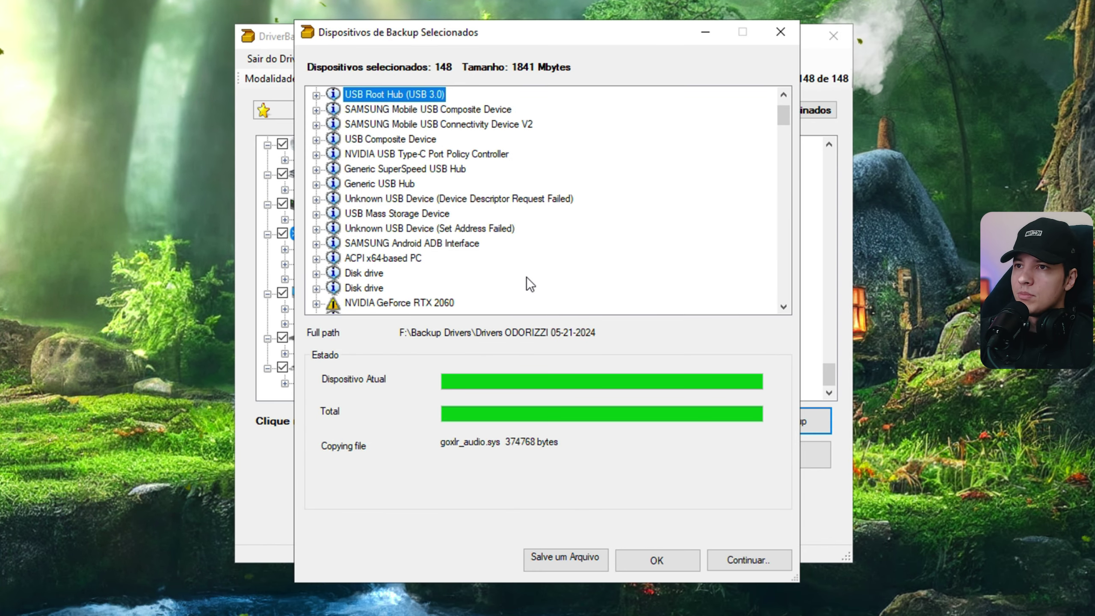
Look through the backup report for flagged devices and select the NVIDIA GeForce RTX 2060 entry
{"action": "scroll", "coordinate": [527, 278], "scroll_direction": "down", "scroll_amount": 4}
{"action": "scroll", "coordinate": [526, 276], "scroll_direction": "down", "scroll_amount": 6}
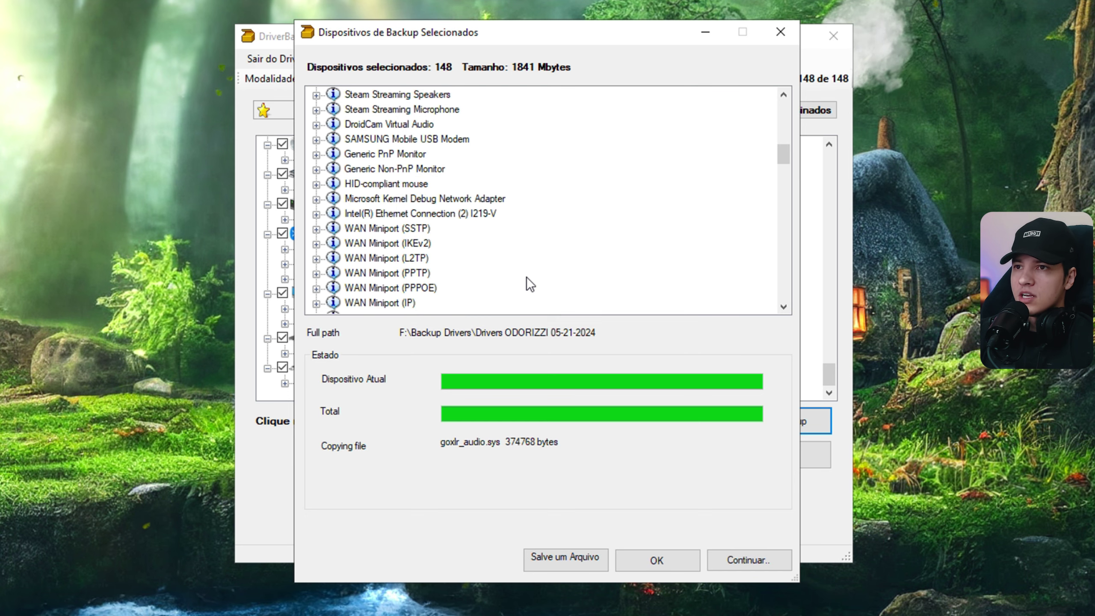
{"action": "scroll", "coordinate": [526, 276], "scroll_direction": "up", "scroll_amount": 11}
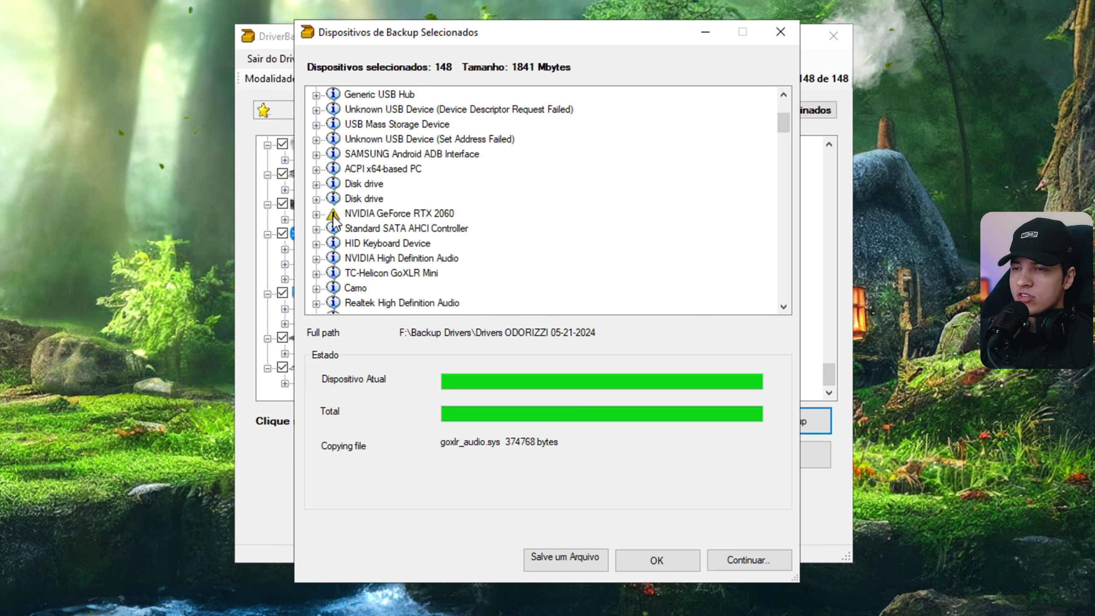
{"action": "left_click", "coordinate": [378, 218]}
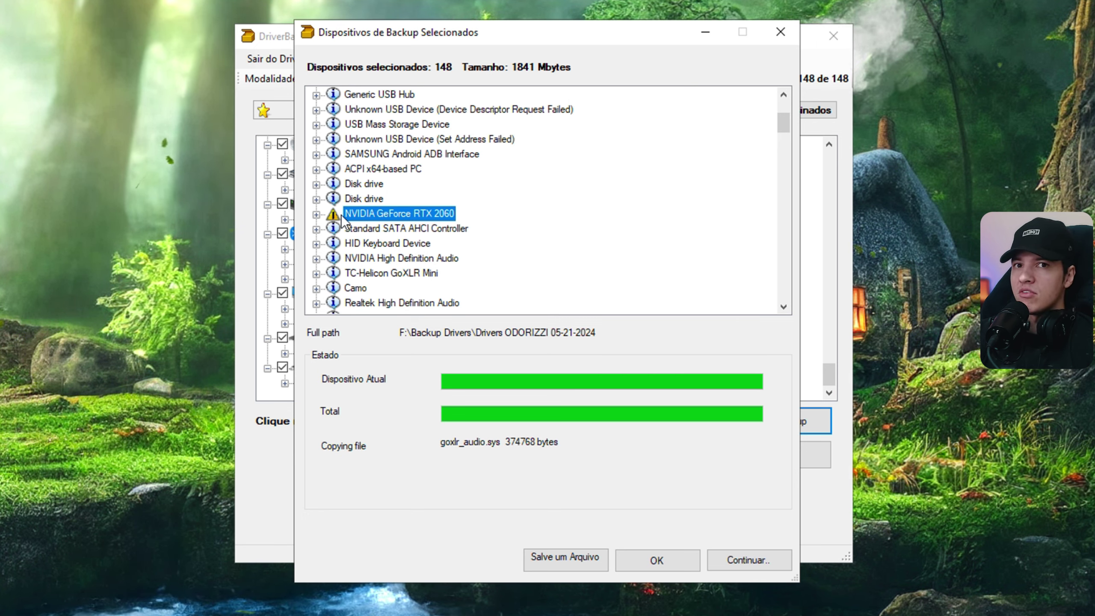
Examine the status icons of all the devices in the backup report and return to the NVIDIA GeForce RTX 2060 entry
{"action": "scroll", "coordinate": [418, 198], "scroll_direction": "up", "scroll_amount": 3}
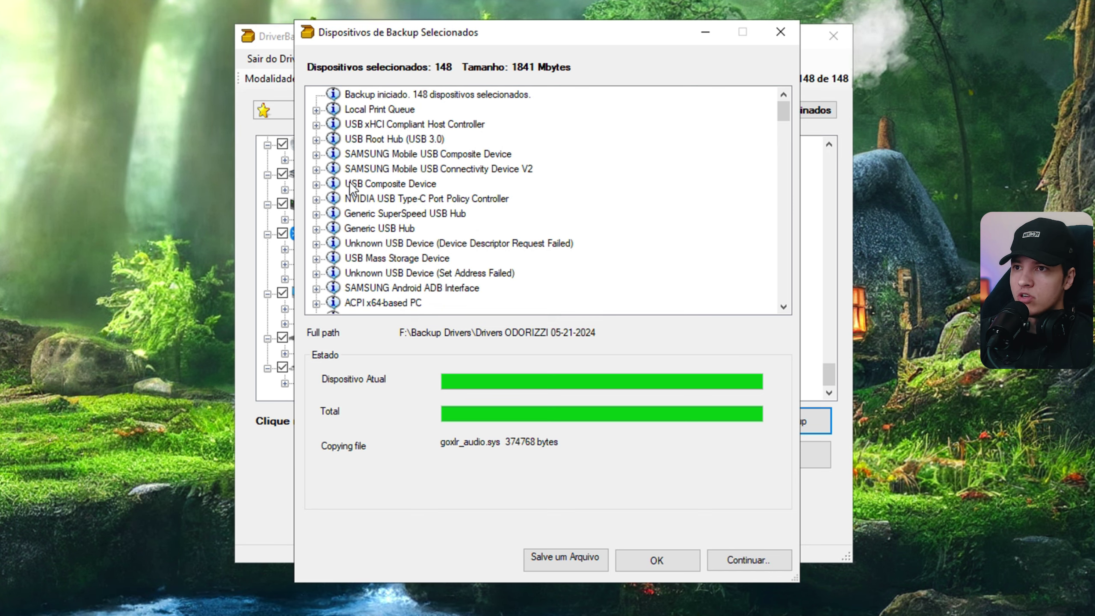
{"action": "scroll", "coordinate": [457, 203], "scroll_direction": "down", "scroll_amount": 5}
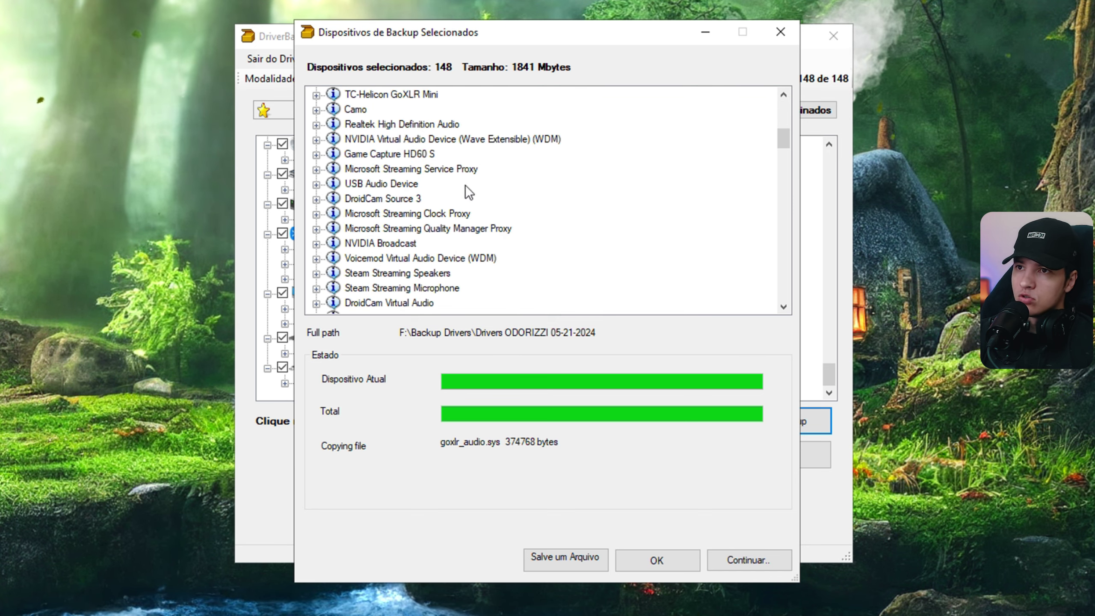
{"action": "scroll", "coordinate": [417, 228], "scroll_direction": "down", "scroll_amount": 4}
{"action": "scroll", "coordinate": [417, 227], "scroll_direction": "down", "scroll_amount": 15}
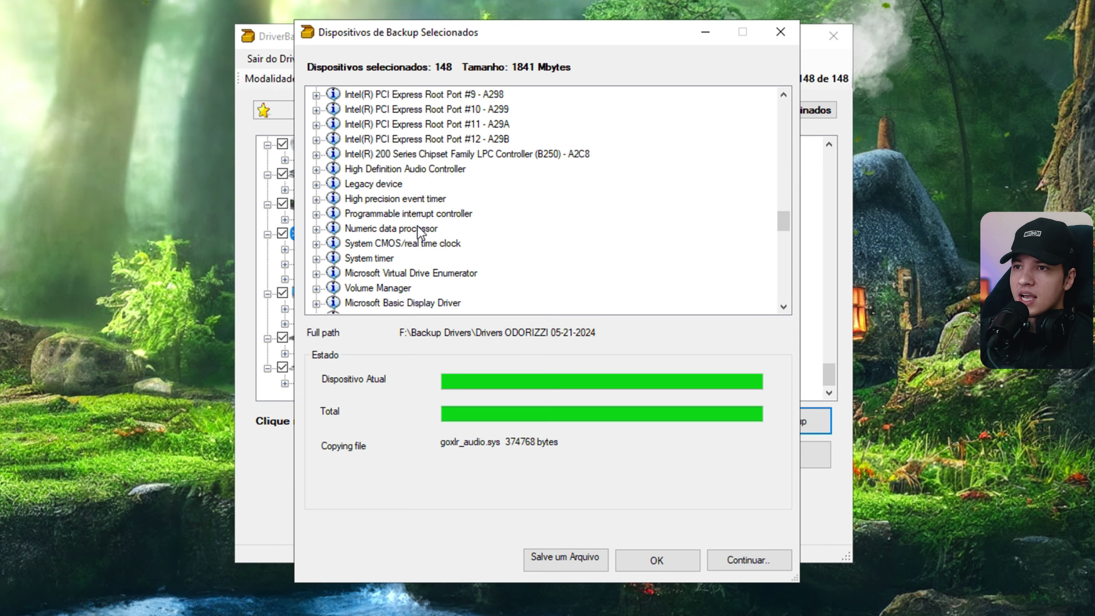
{"action": "scroll", "coordinate": [418, 222], "scroll_direction": "down", "scroll_amount": 5}
{"action": "scroll", "coordinate": [421, 220], "scroll_direction": "up", "scroll_amount": 20}
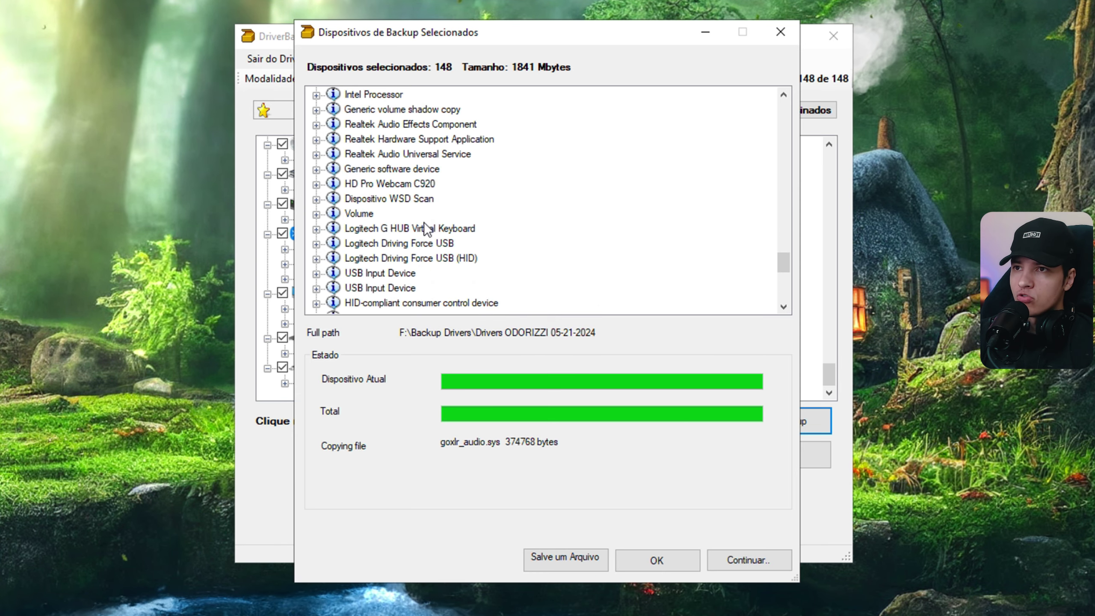
{"action": "scroll", "coordinate": [431, 218], "scroll_direction": "up", "scroll_amount": 10}
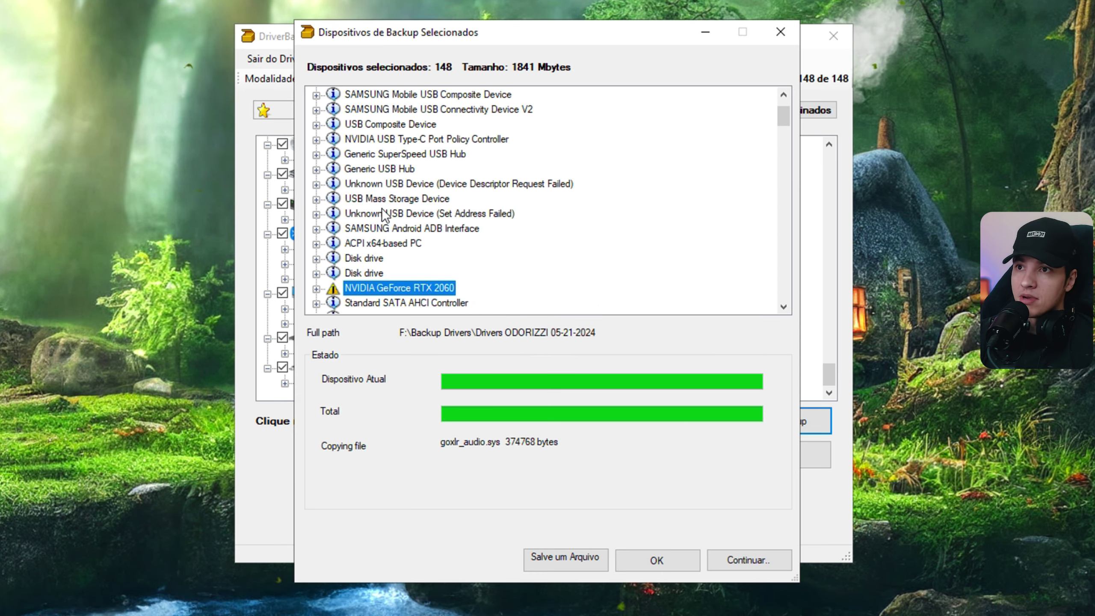
{"action": "scroll", "coordinate": [379, 218], "scroll_direction": "down", "scroll_amount": 2}
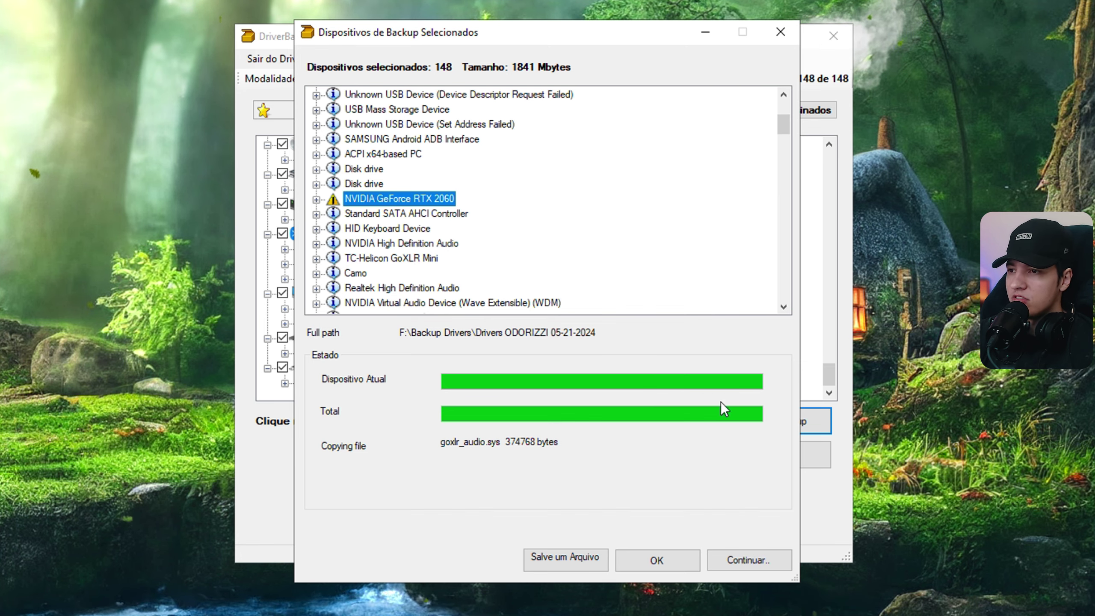
Continue past the backup report and return to the main device list
{"action": "left_click", "coordinate": [761, 565]}
{"action": "left_click", "coordinate": [623, 473]}
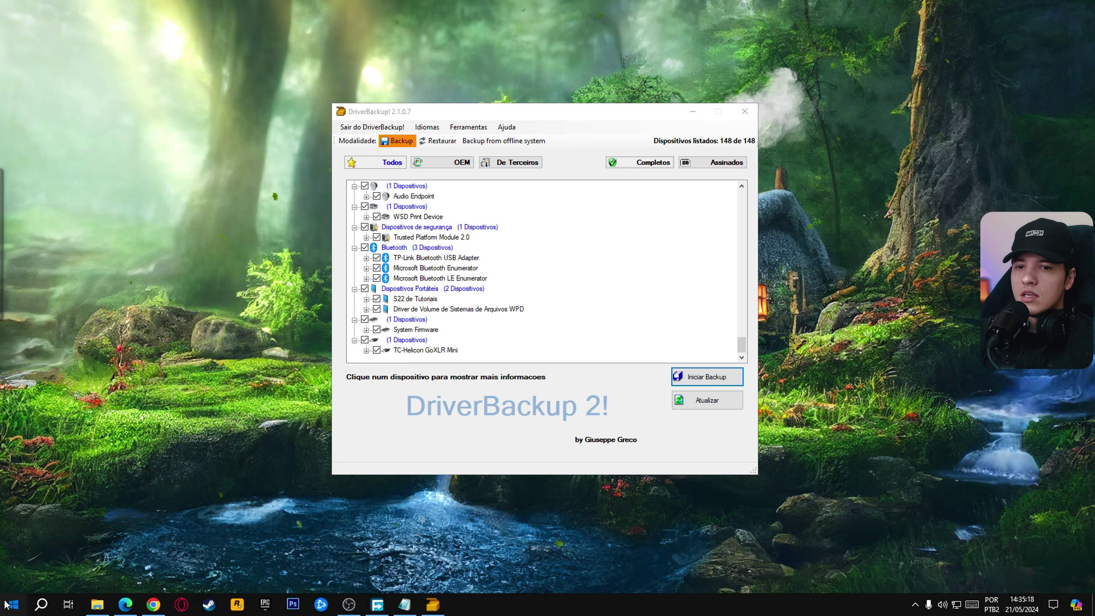
{"action": "key", "text": "super"}
{"action": "left_click", "coordinate": [214, 334]}
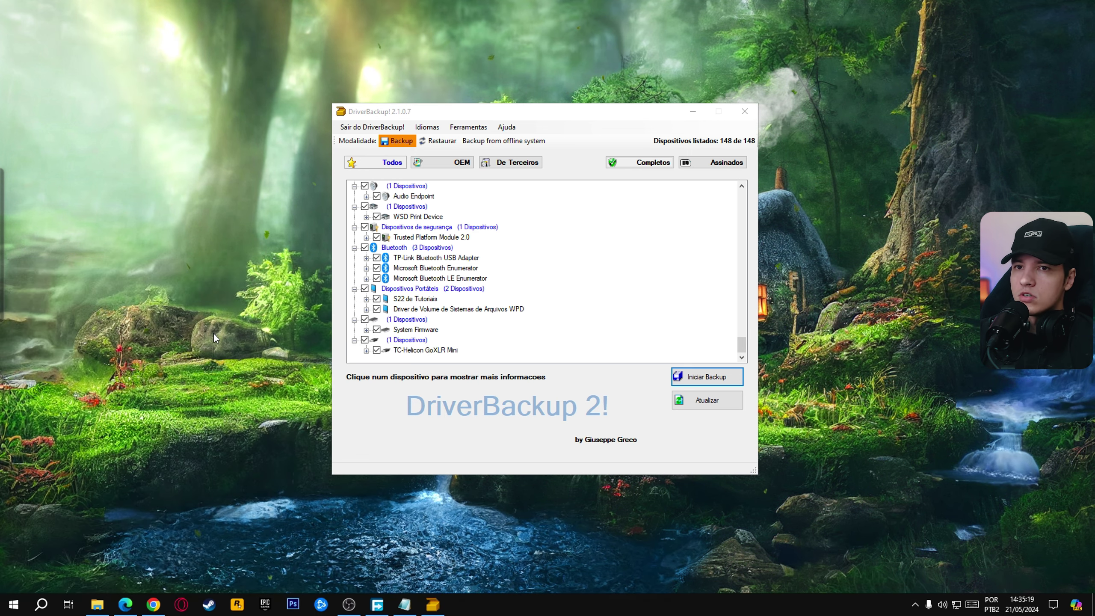